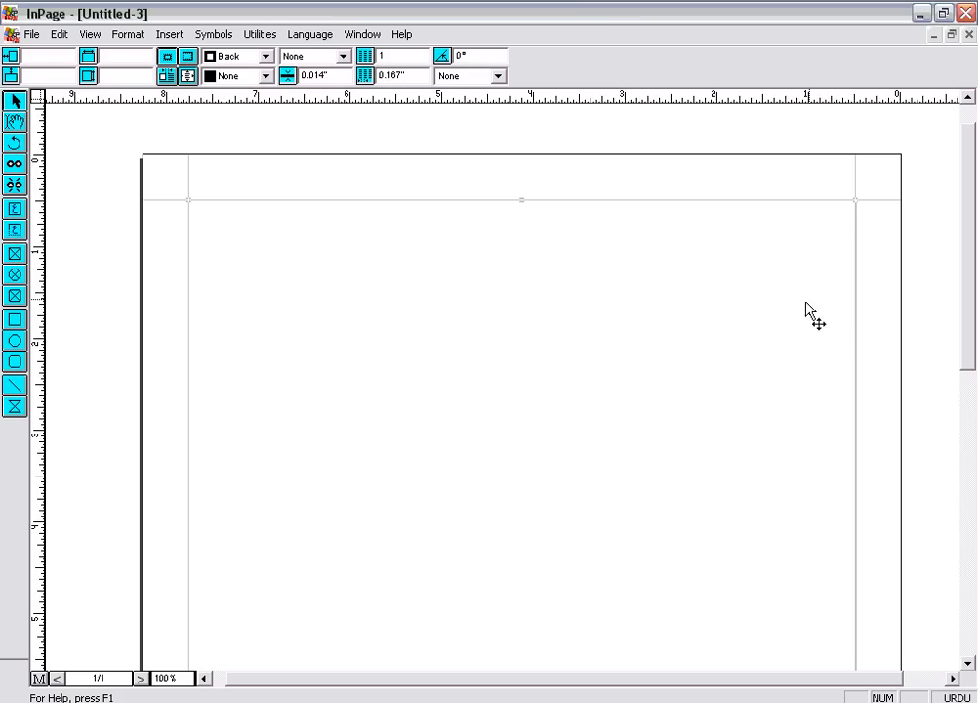
pyautogui.click(32, 34)
pyautogui.click(49, 58)
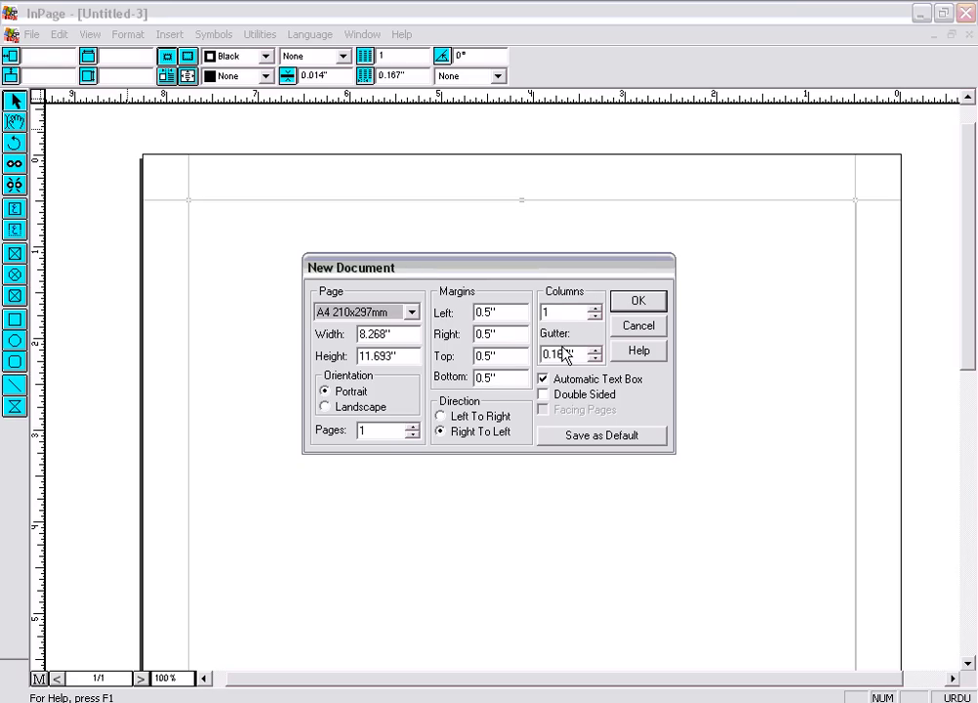
pyautogui.click(659, 332)
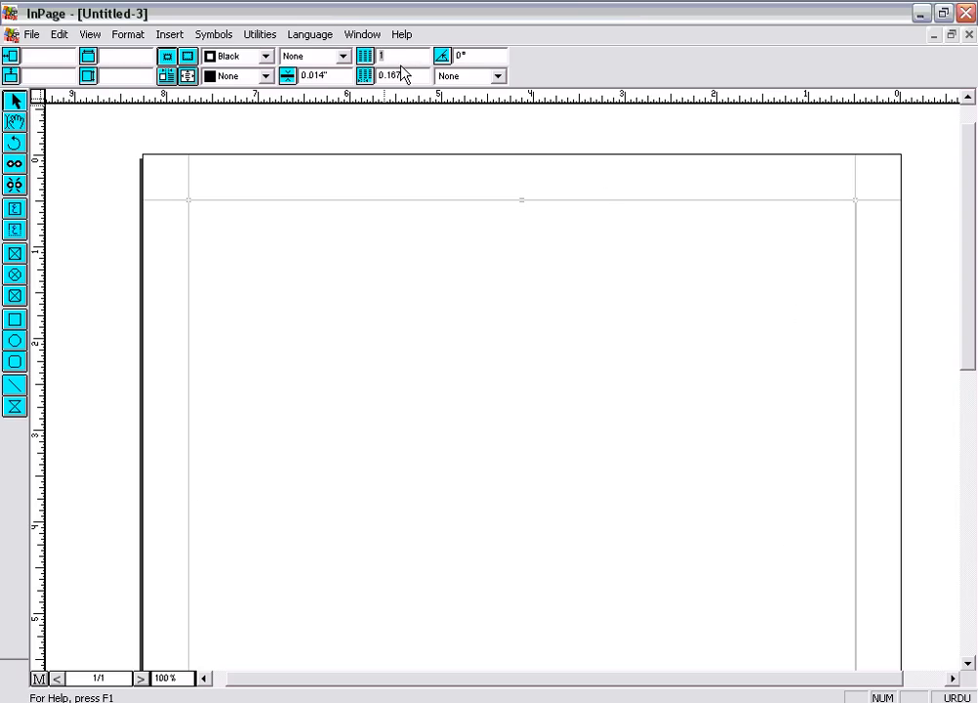
# Try to set the document page's automatic text box to 3 columns and dismiss the message
pyautogui.write('3')
pyautogui.press('Return')
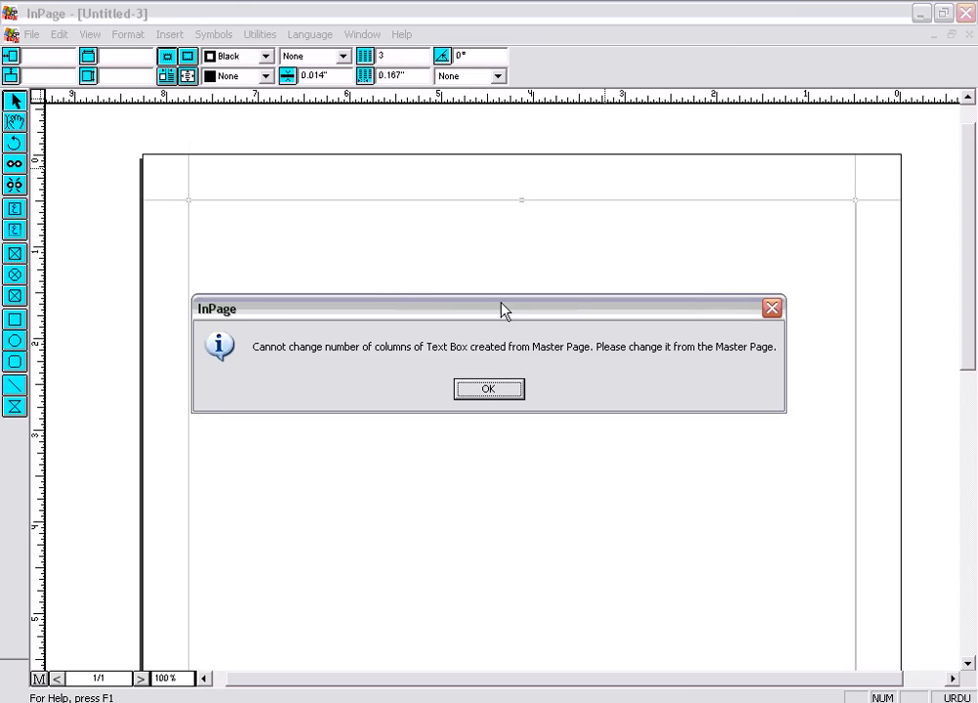
pyautogui.click(496, 389)
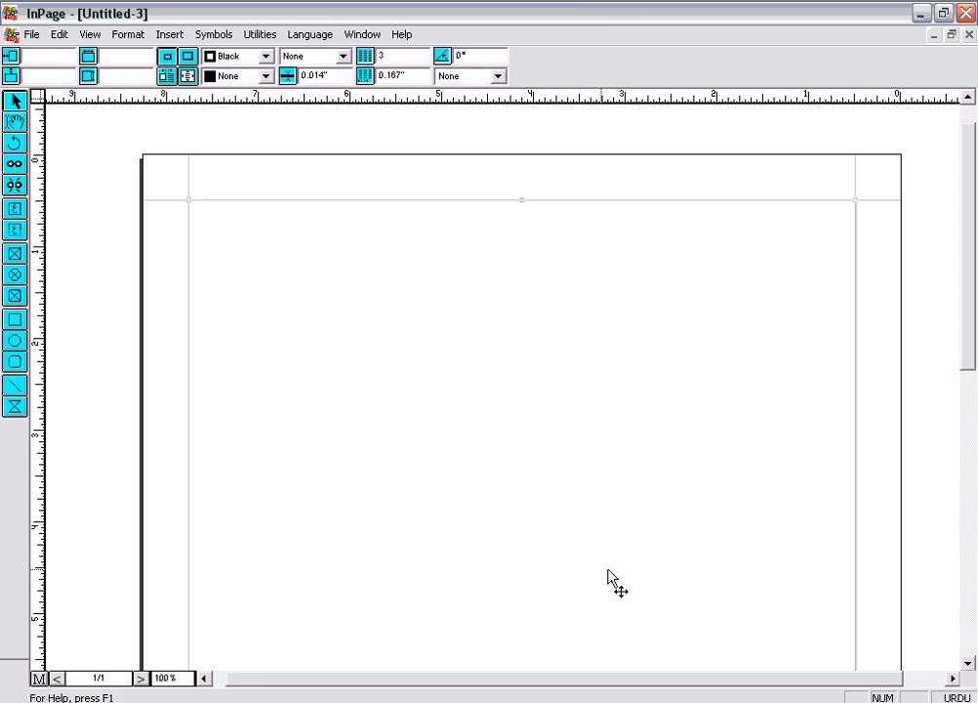
# Switch to the master page and set its main text box to 3 columns
pyautogui.click(39, 679)
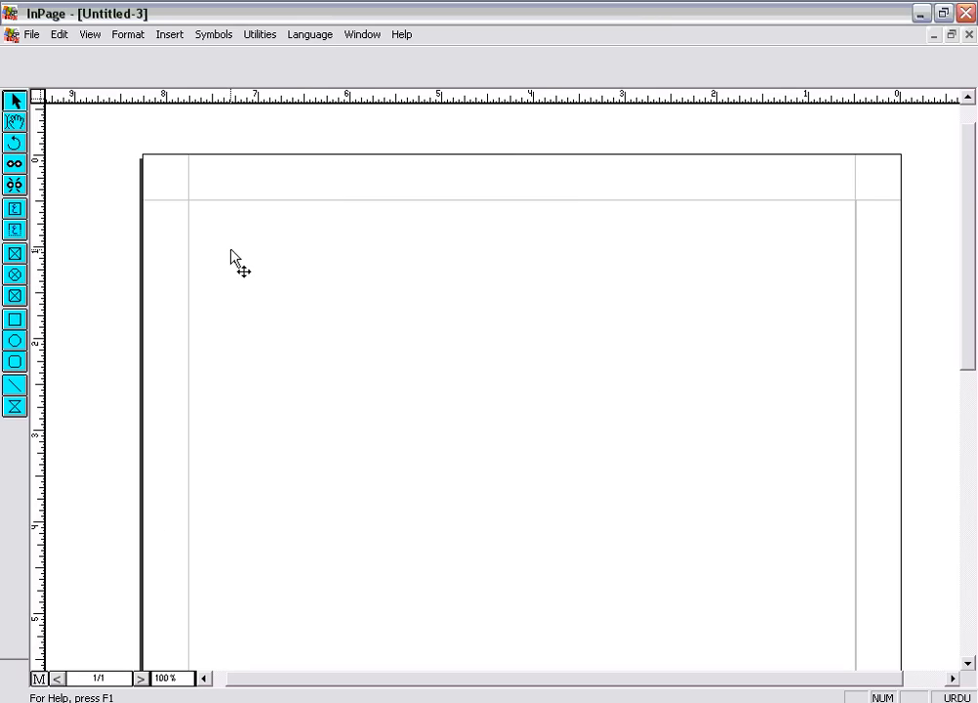
pyautogui.hotkey('ctrl', 'a')
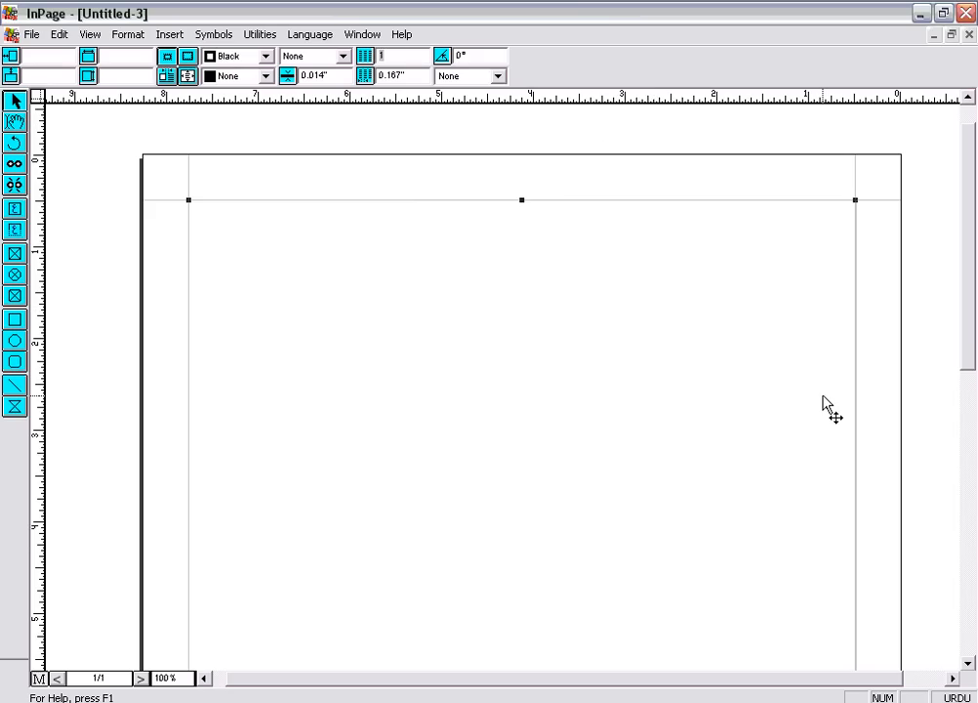
pyautogui.press('BackSpace')
pyautogui.write('3')
pyautogui.press('Return')
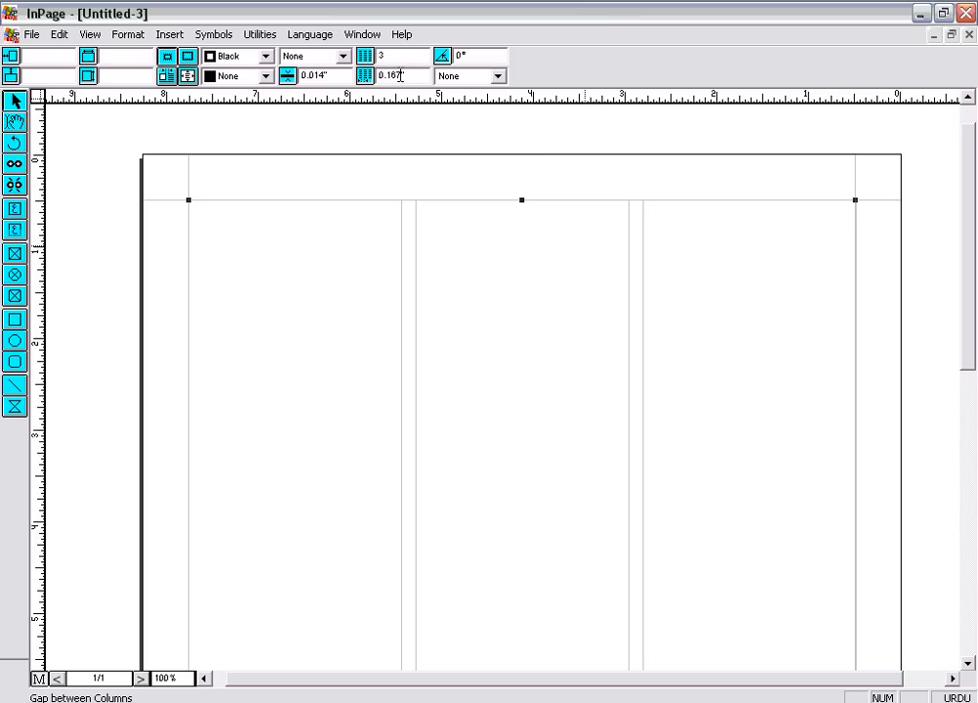
# Try column gaps of 0.25" and 0.5" on the master page text box
pyautogui.click(400, 75)
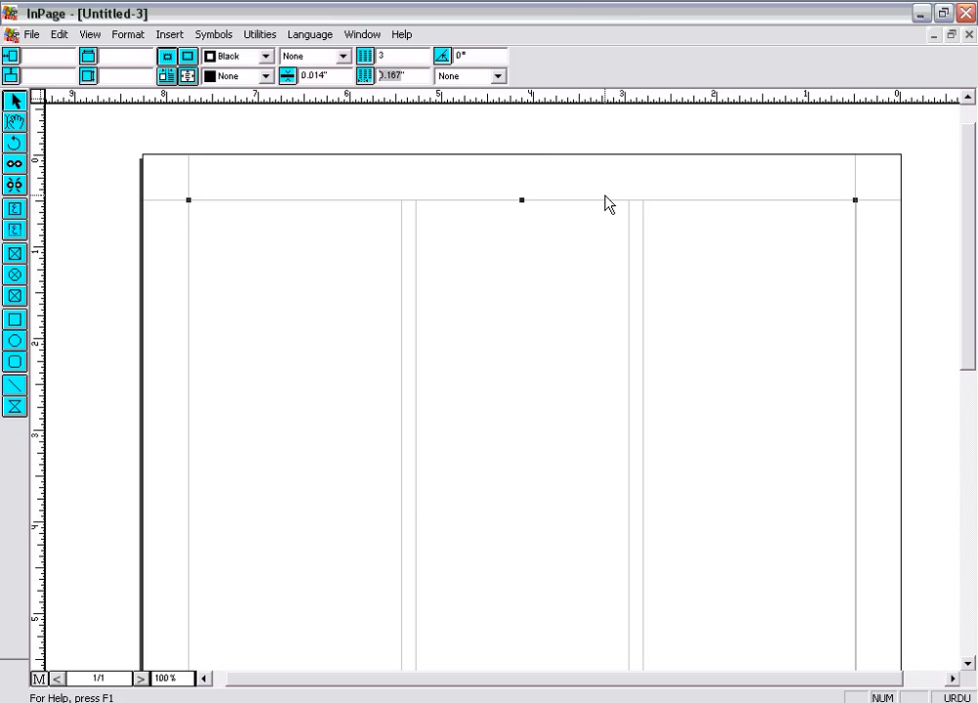
pyautogui.write('0.25')
pyautogui.press('Return')
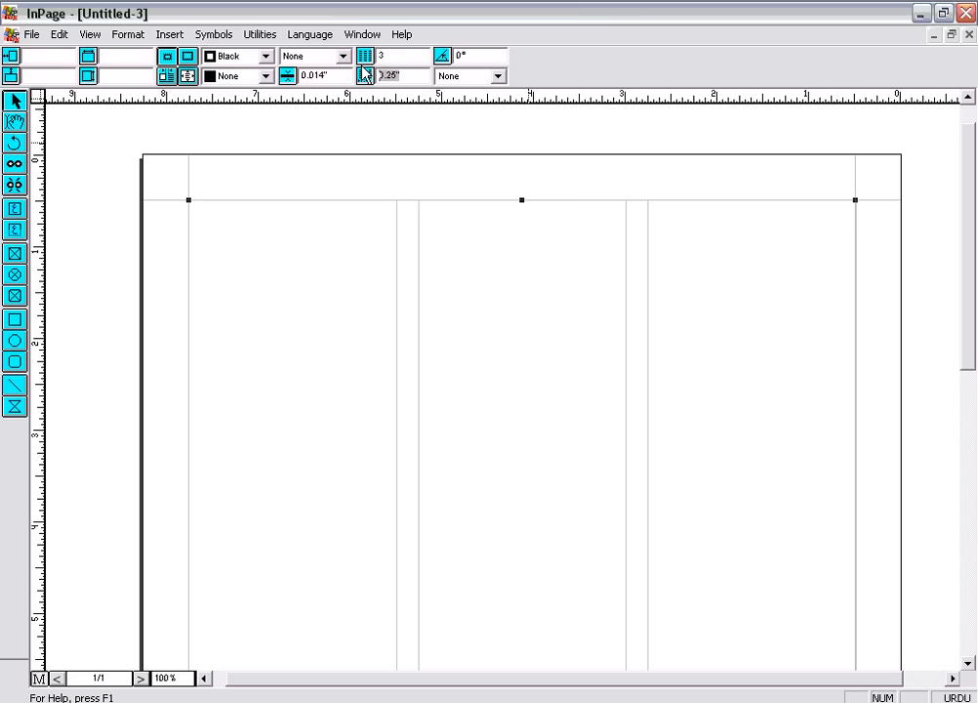
pyautogui.write('0.5')
pyautogui.press('Return')
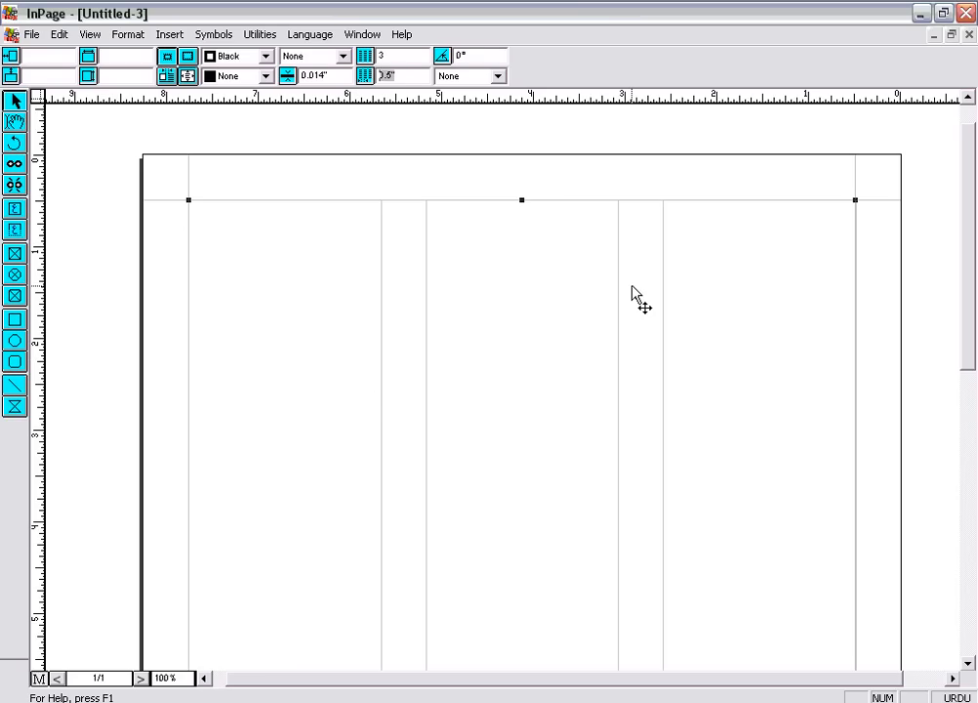
# Set the master text box's column gap to 0.16" and its number of columns to 1
pyautogui.write('0.16')
pyautogui.press('Return')
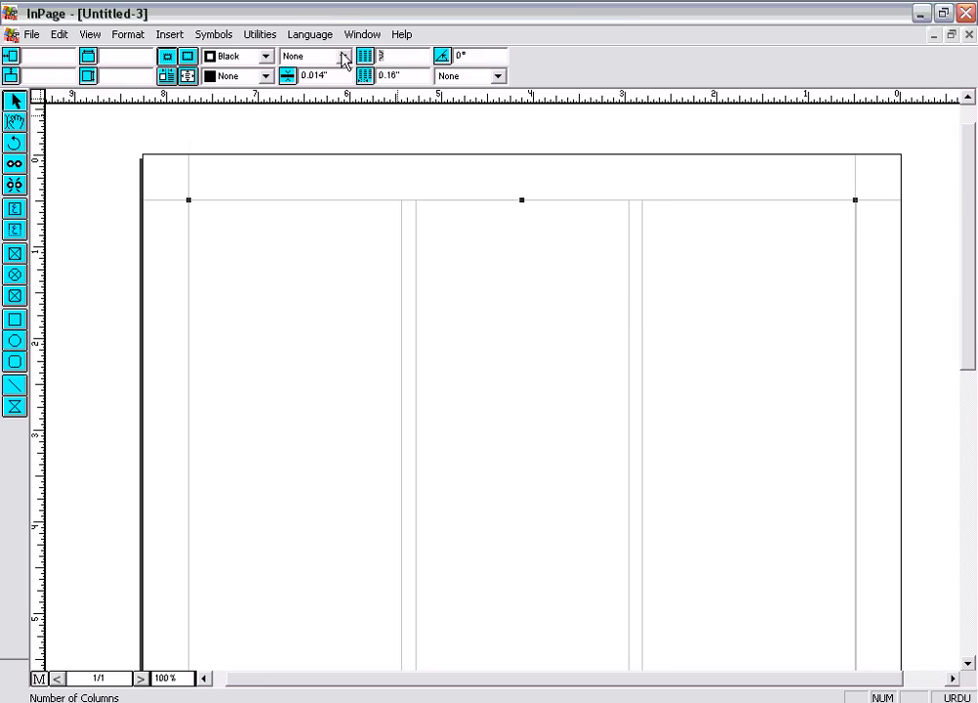
pyautogui.write('1')
pyautogui.press('Return')
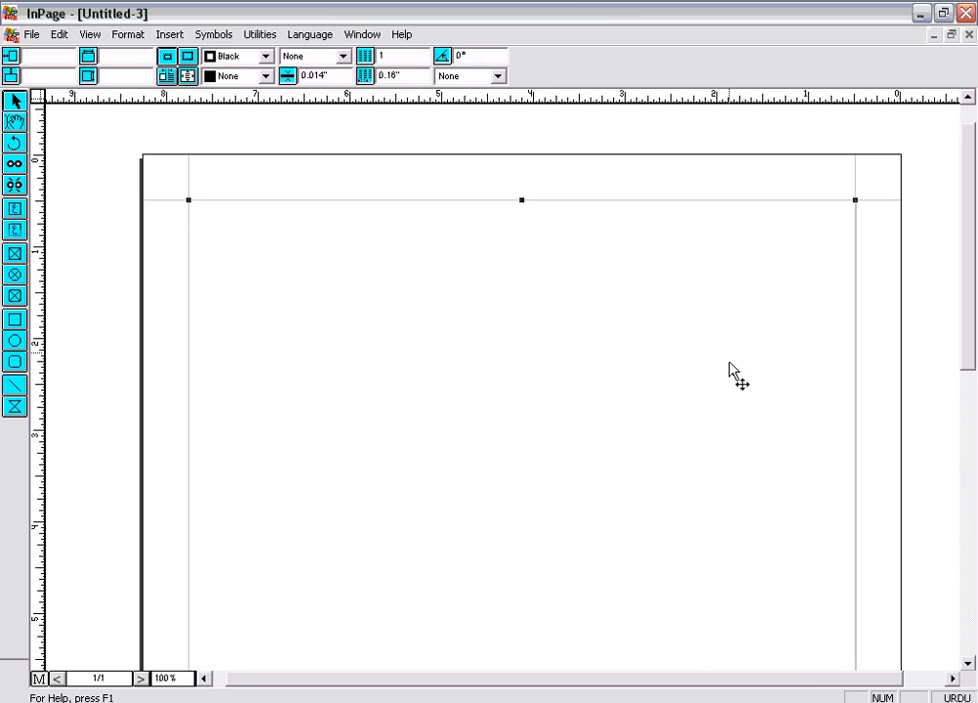
# Draw a text box about 1.57" wide and 1.05" high near the master page's upper-left margin corner
pyautogui.click(17, 124)
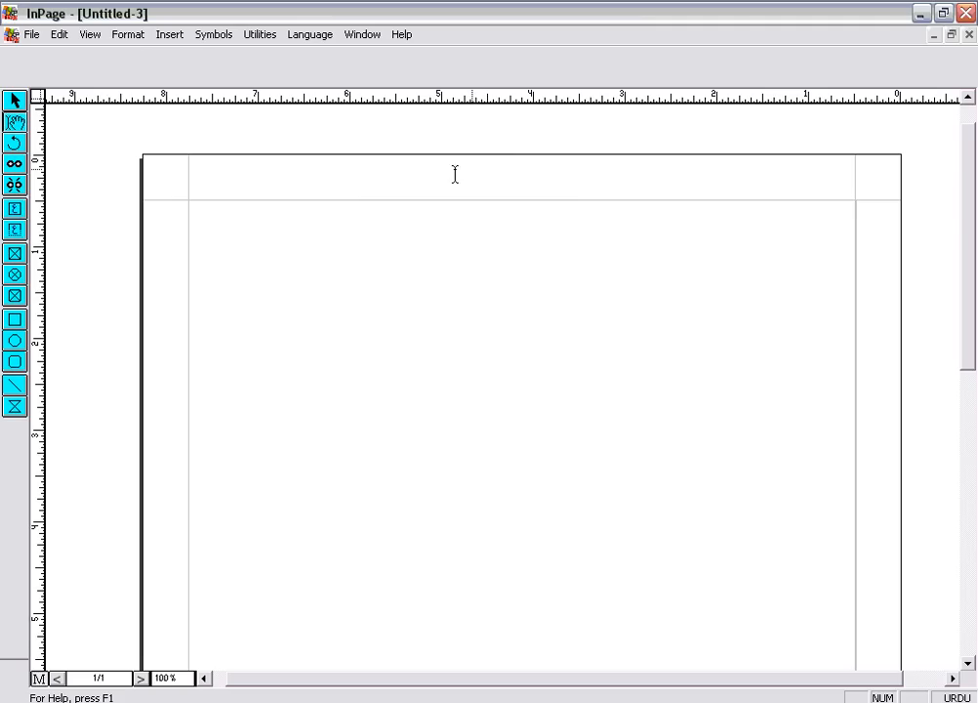
pyautogui.click(14, 208)
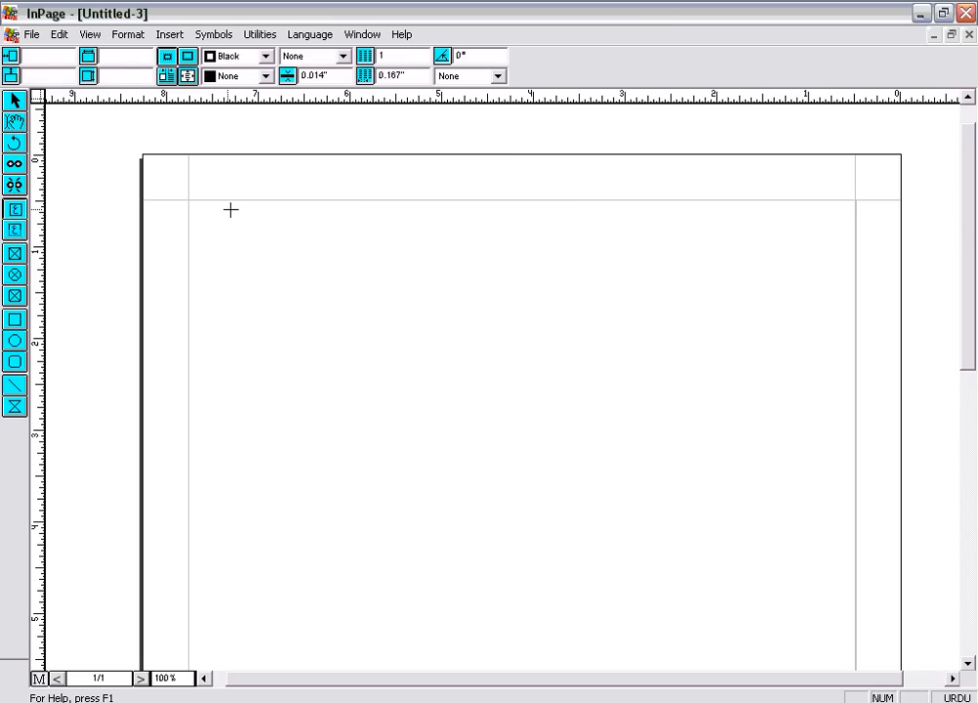
pyautogui.moveTo(235, 211); pyautogui.dragTo(381, 308)
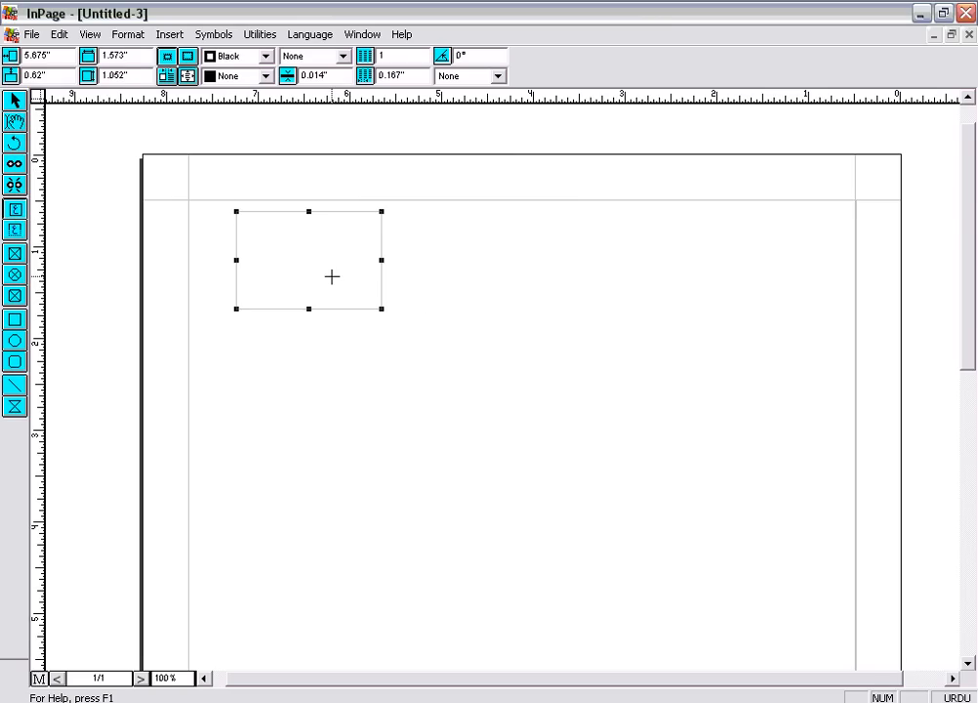
pyautogui.click(14, 121)
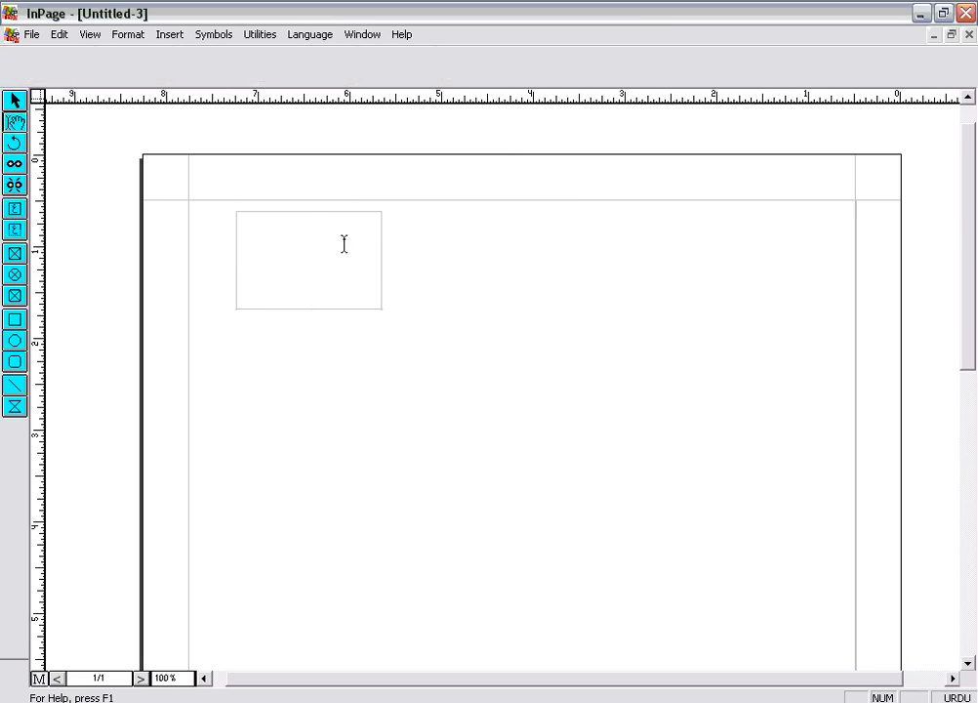
pyautogui.click(14, 100)
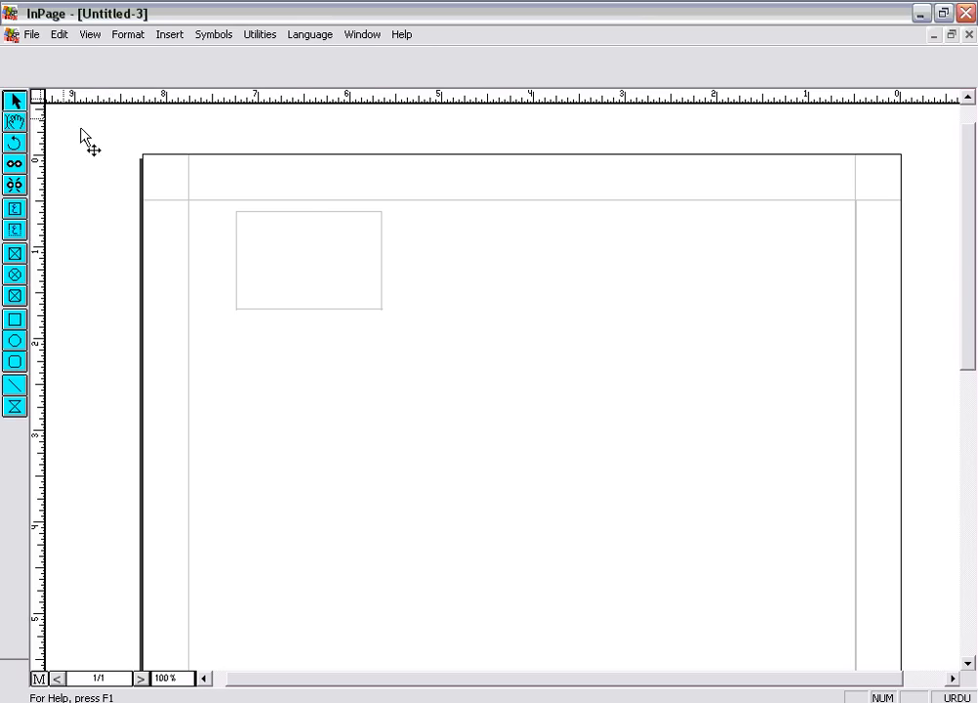
# Delete the small text box from the master page and accept its removal from all pages
pyautogui.click(352, 244)
pyautogui.press('Delete')
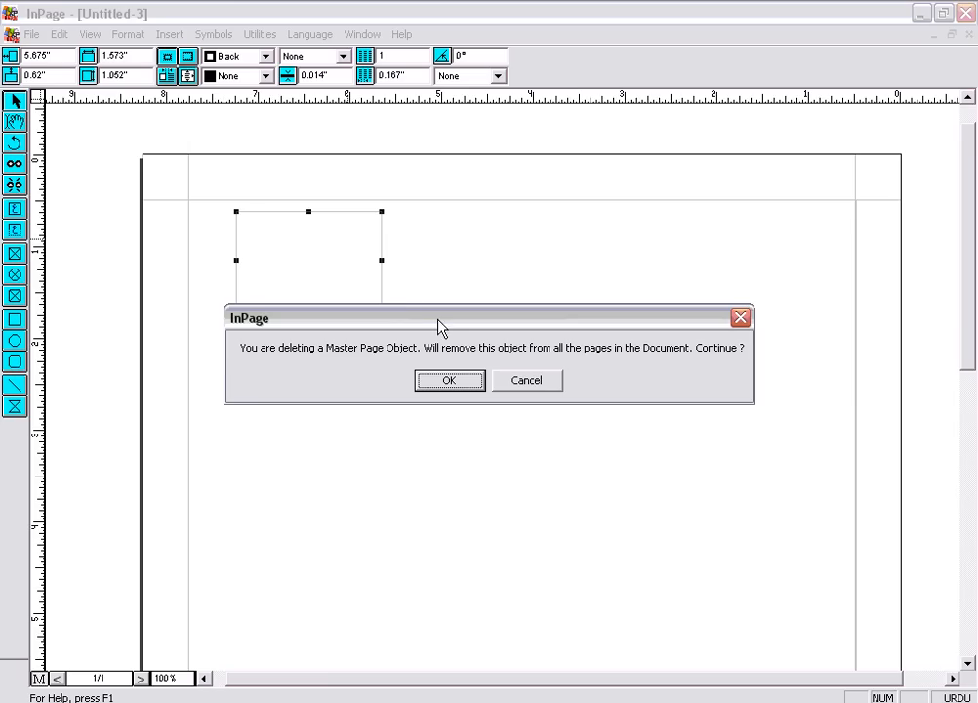
pyautogui.moveTo(439, 327); pyautogui.dragTo(416, 394)
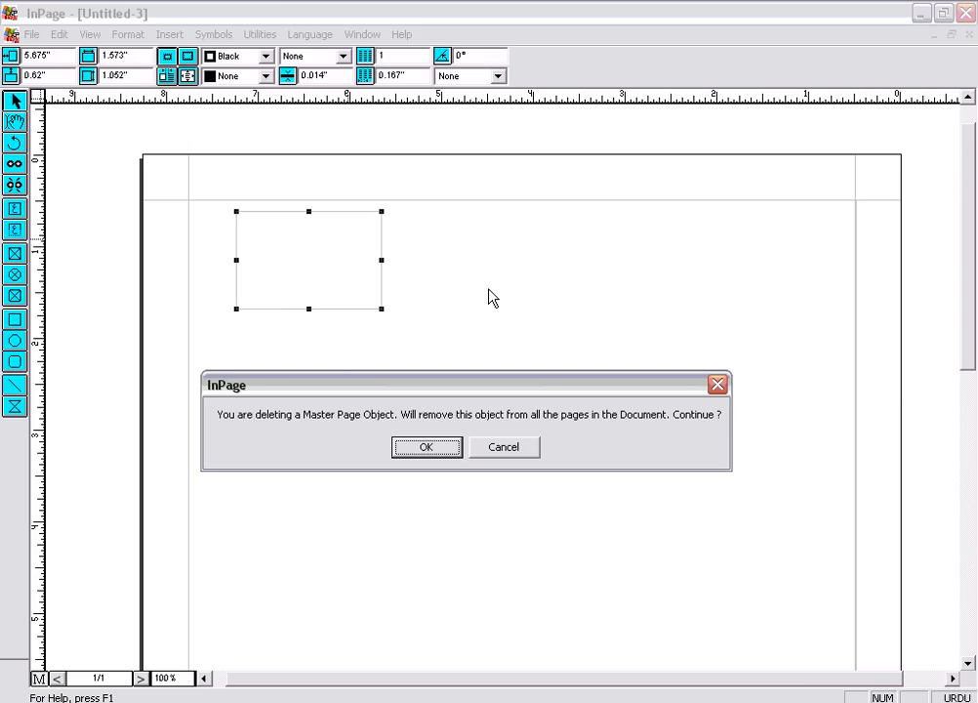
pyautogui.click(428, 447)
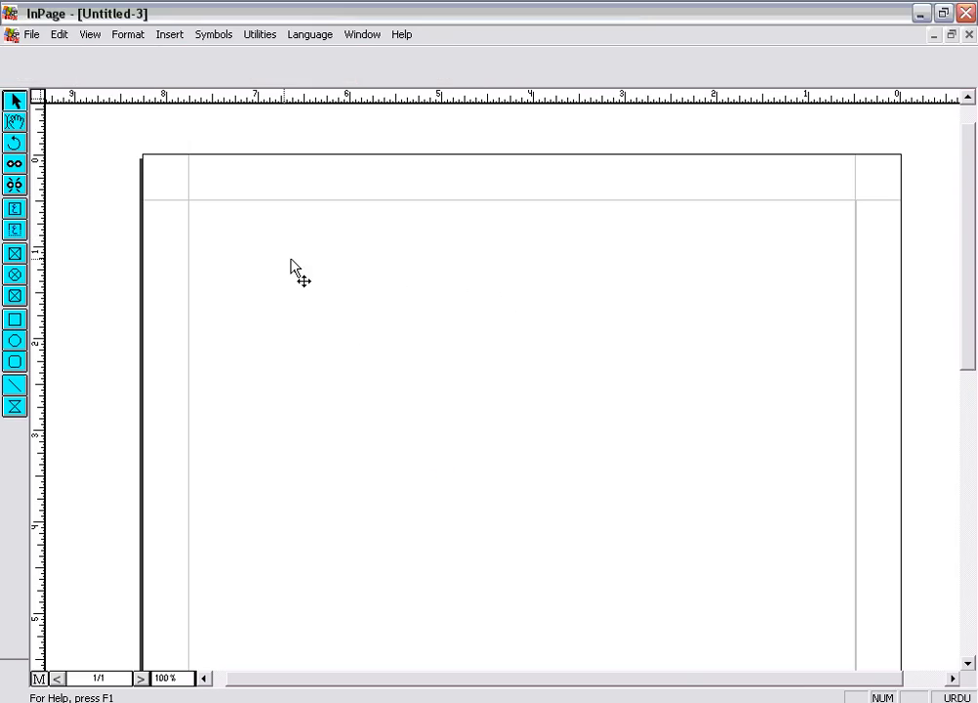
# Draw a title text box about 1.46" wide near the master page's upper-left margin corner and delete it again
pyautogui.click(14, 231)
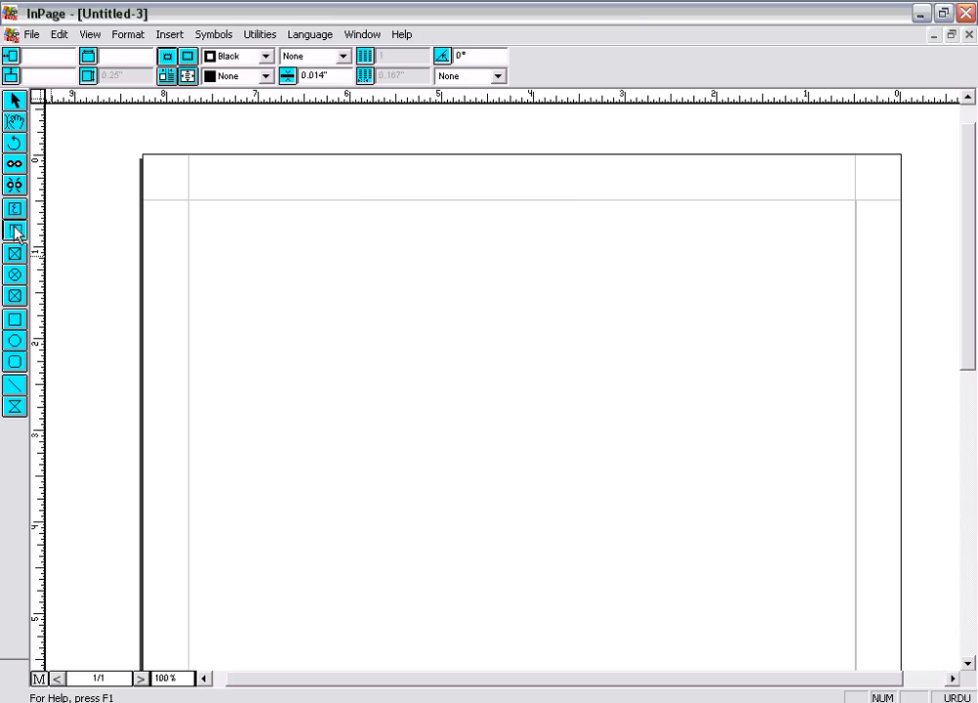
pyautogui.moveTo(224, 215); pyautogui.dragTo(367, 277)
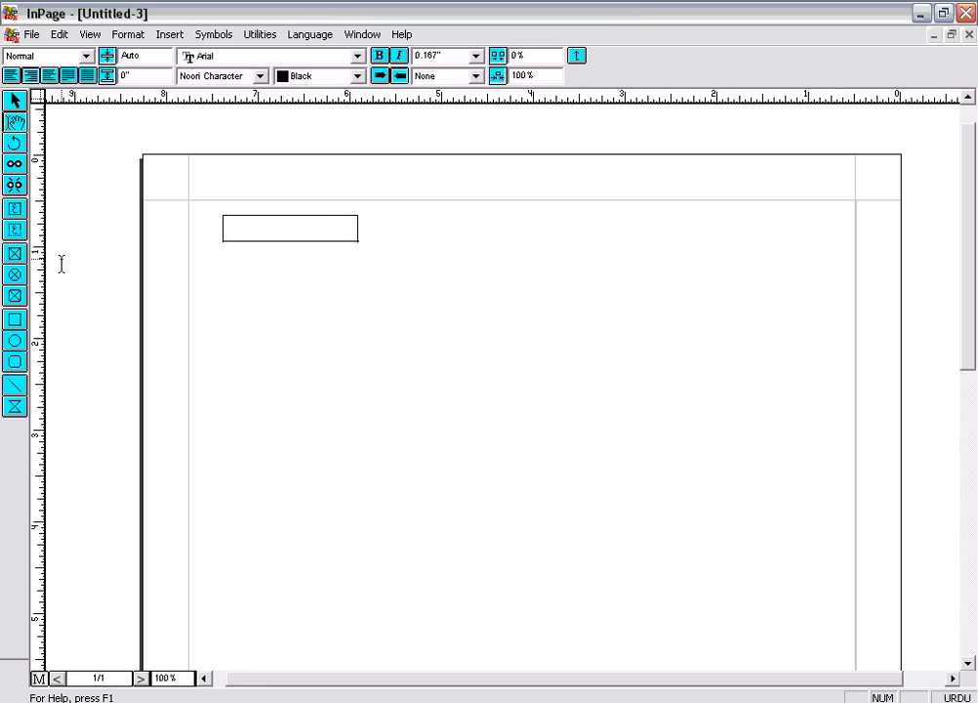
pyautogui.click(15, 99)
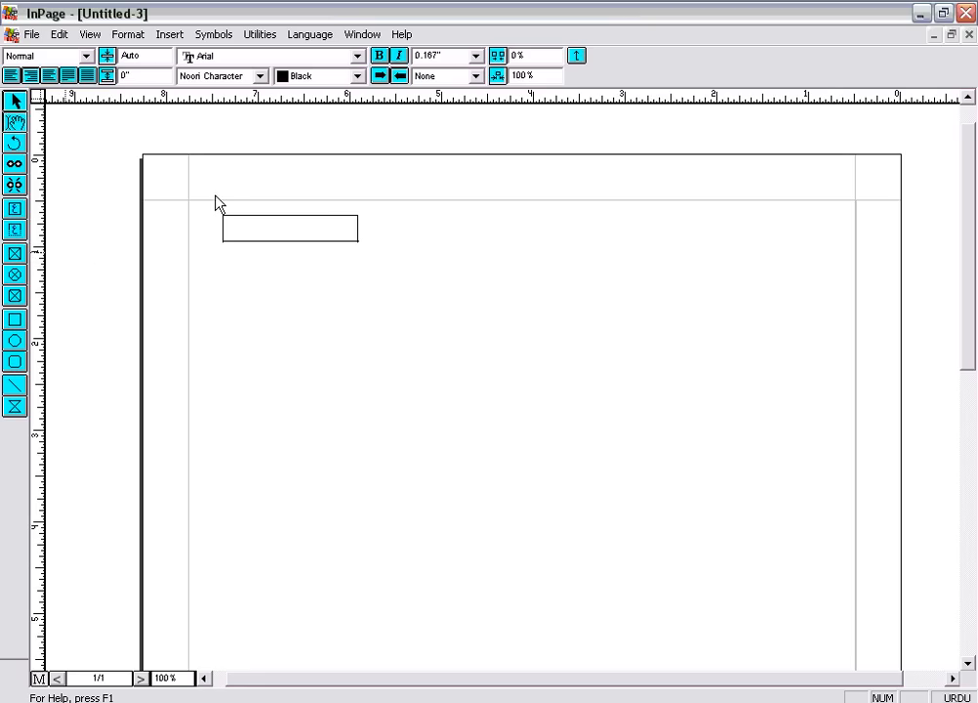
pyautogui.click(266, 224)
pyautogui.press('Delete')
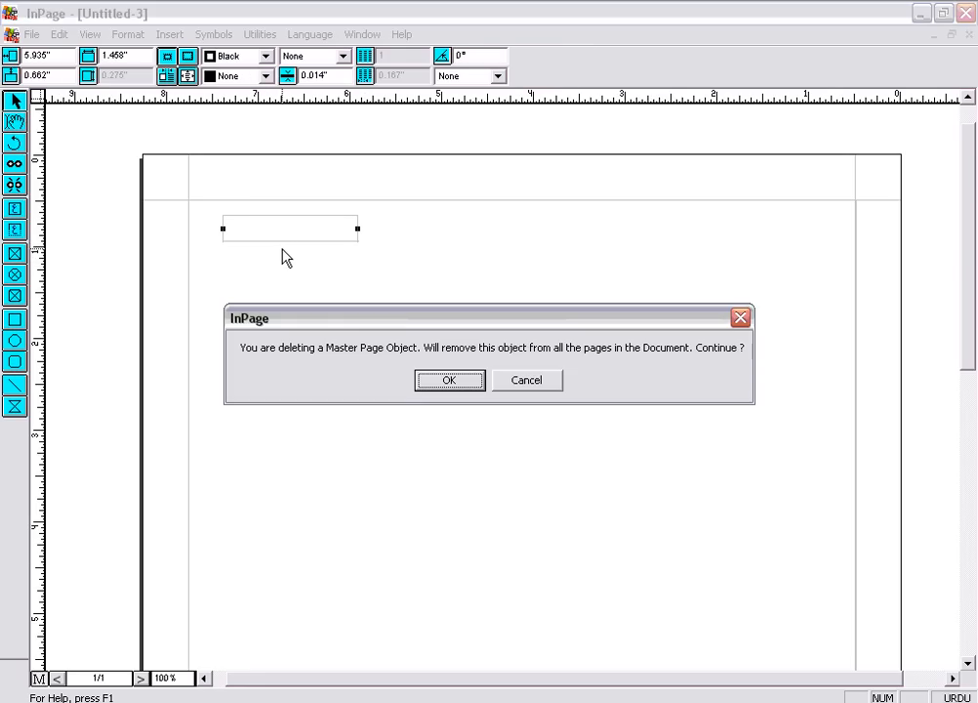
pyautogui.click(448, 379)
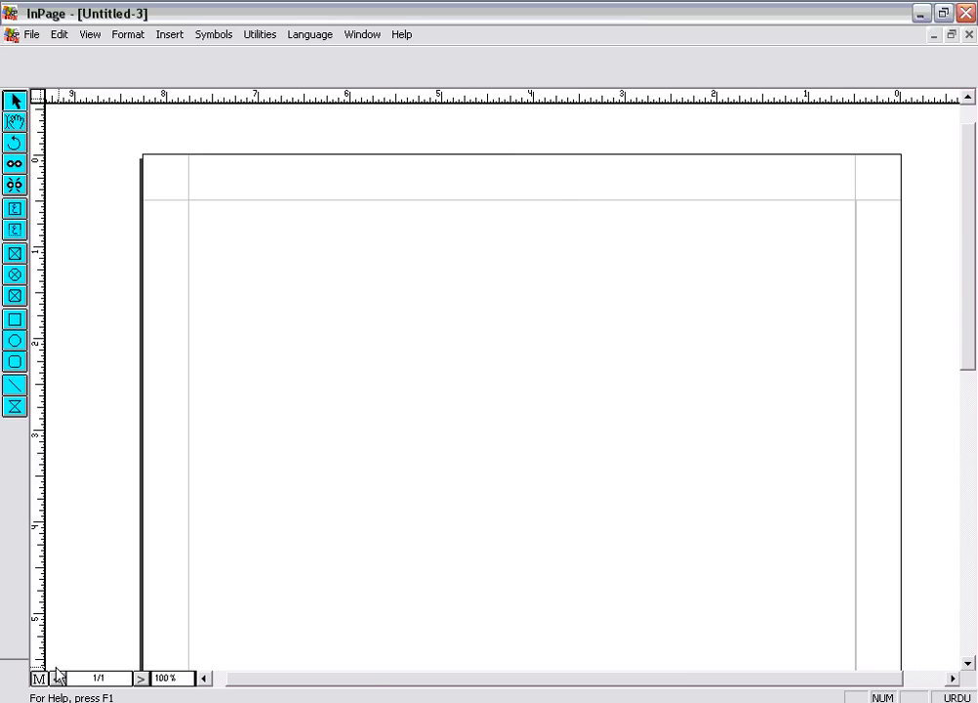
# Draw a title text box about 0.41" wide at the middle of the master page's top margin line
pyautogui.click(464, 444)
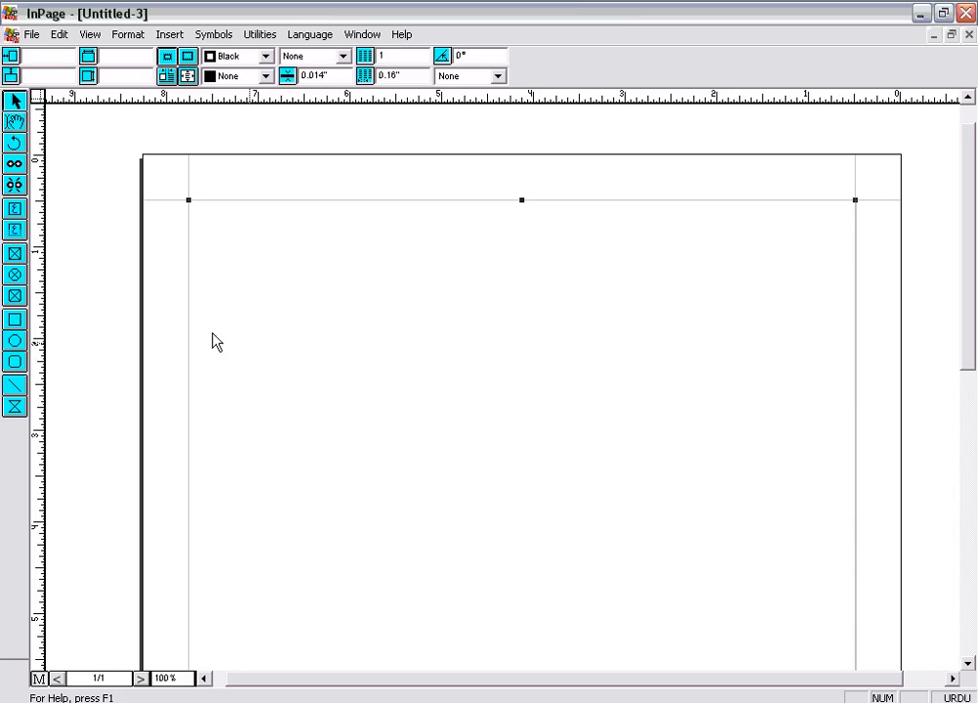
pyautogui.click(12, 231)
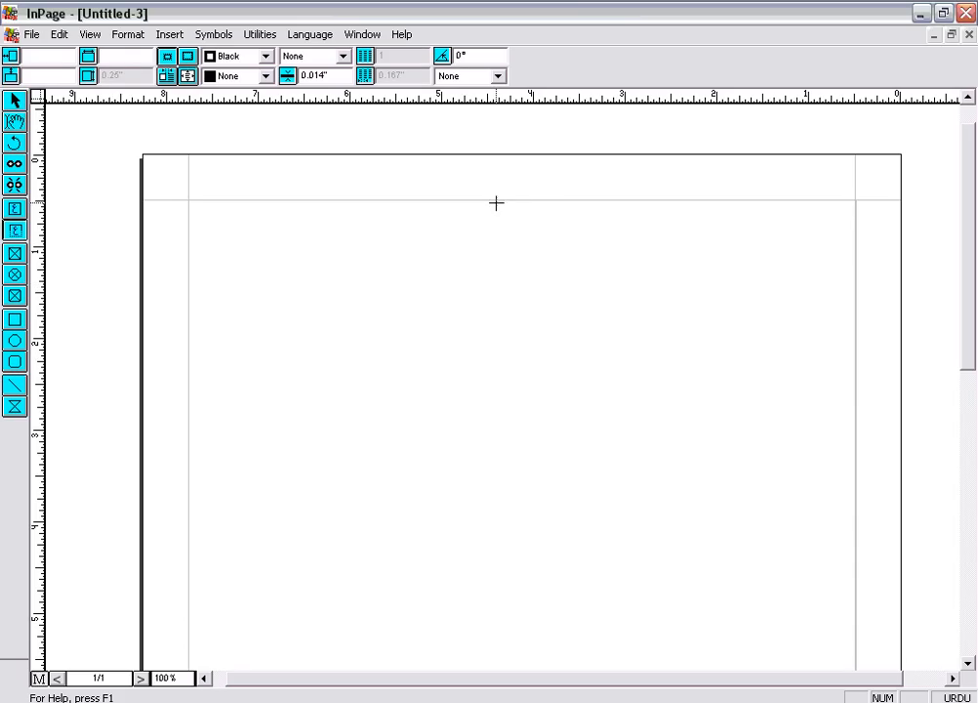
pyautogui.moveTo(496, 203); pyautogui.dragTo(534, 226)
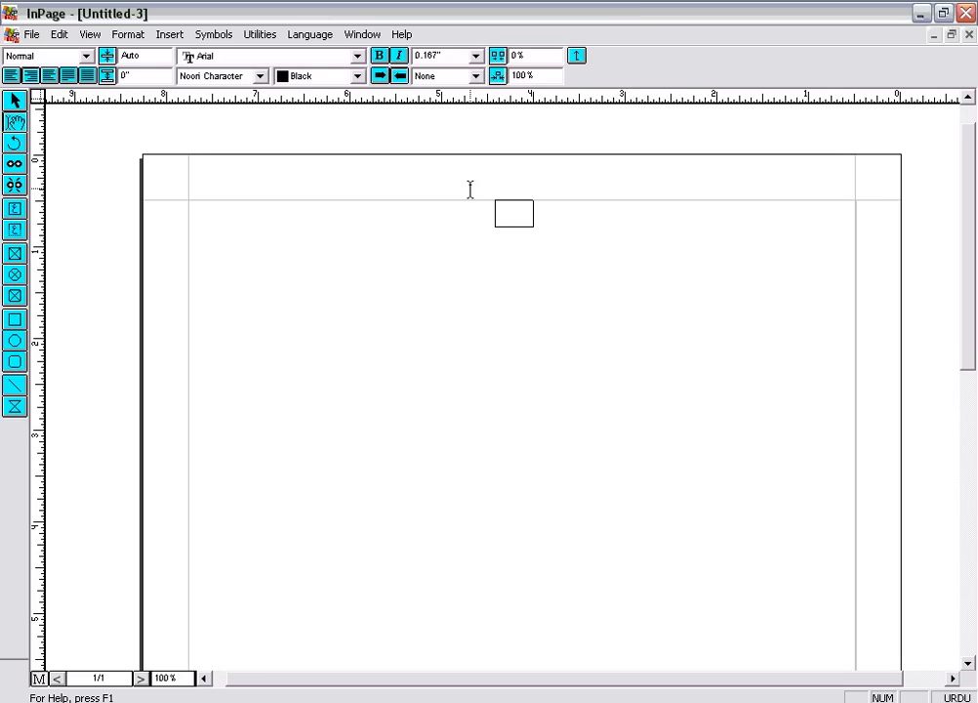
# Insert the page number marker (#) in the small title box and centre it
pyautogui.click(172, 36)
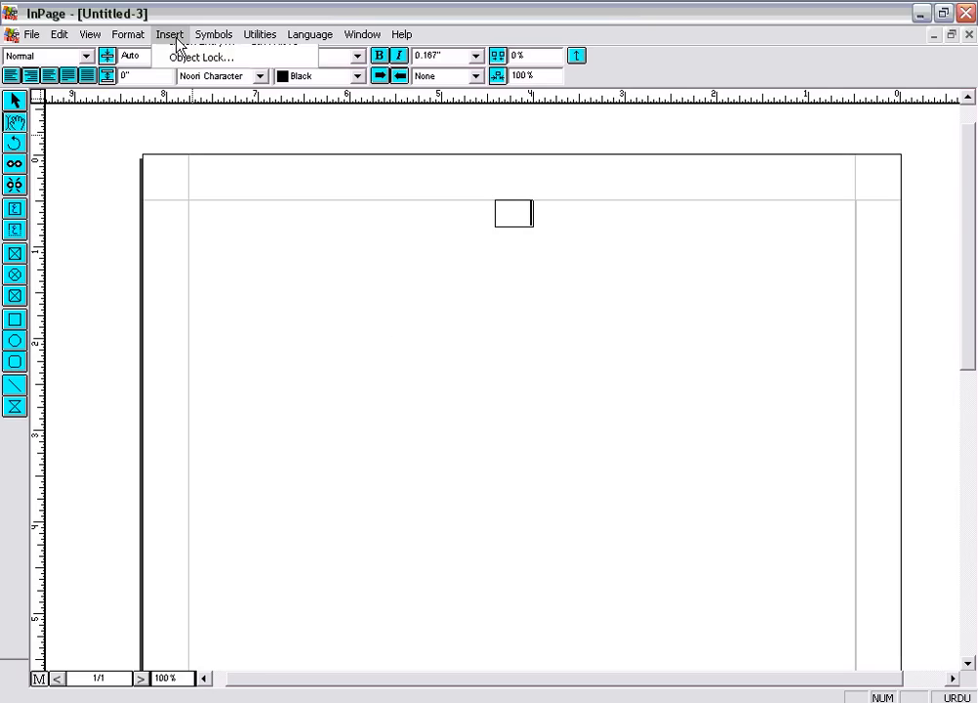
pyautogui.click(196, 71)
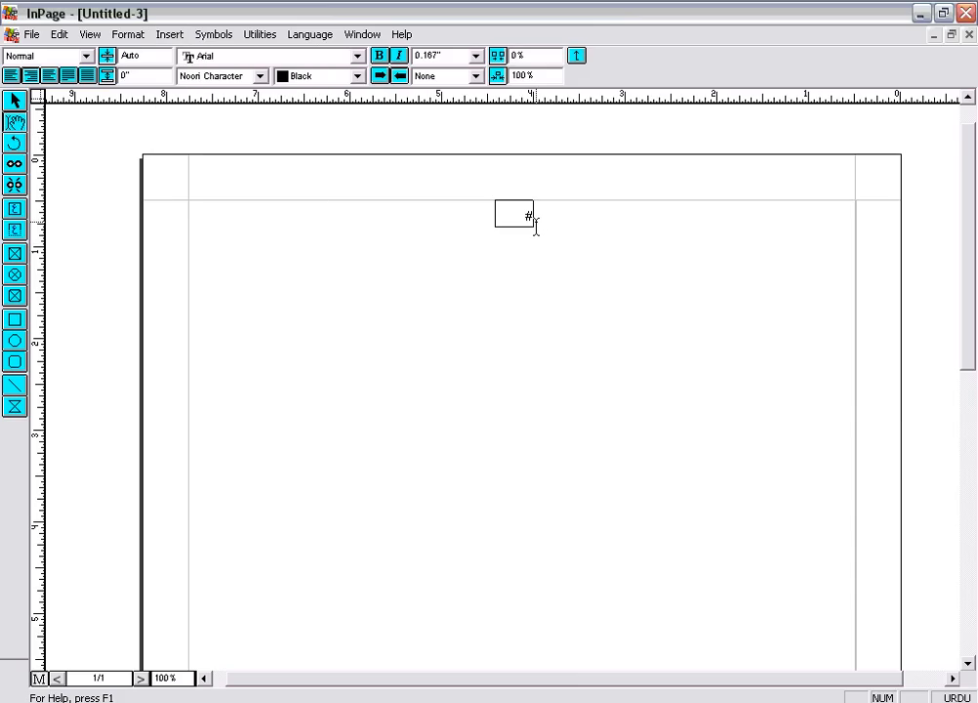
pyautogui.click(47, 79)
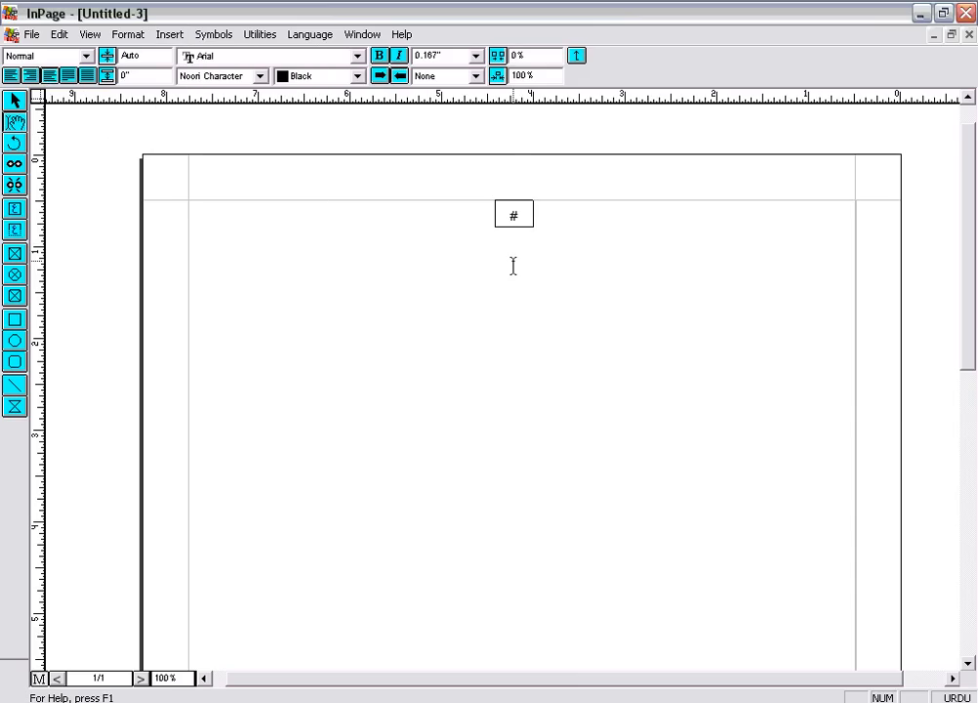
pyautogui.click(516, 219)
pyautogui.click(14, 100)
pyautogui.click(473, 247)
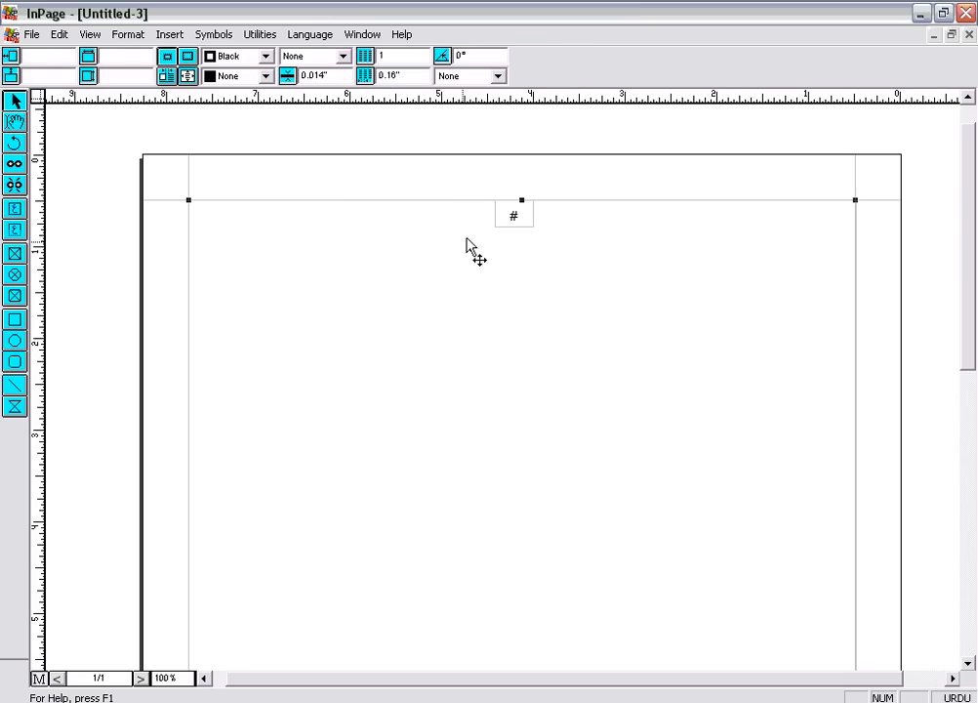
# Apply a black line border pattern to the page number box on the master page
pyautogui.click(506, 230)
pyautogui.click(508, 231)
pyautogui.click(509, 230)
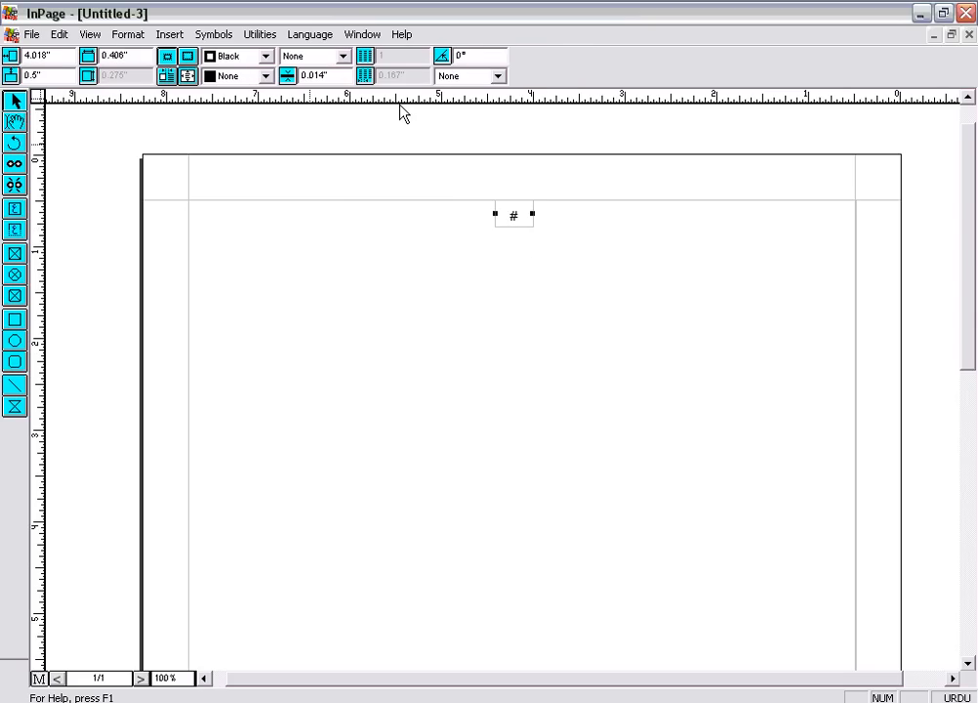
pyautogui.click(342, 57)
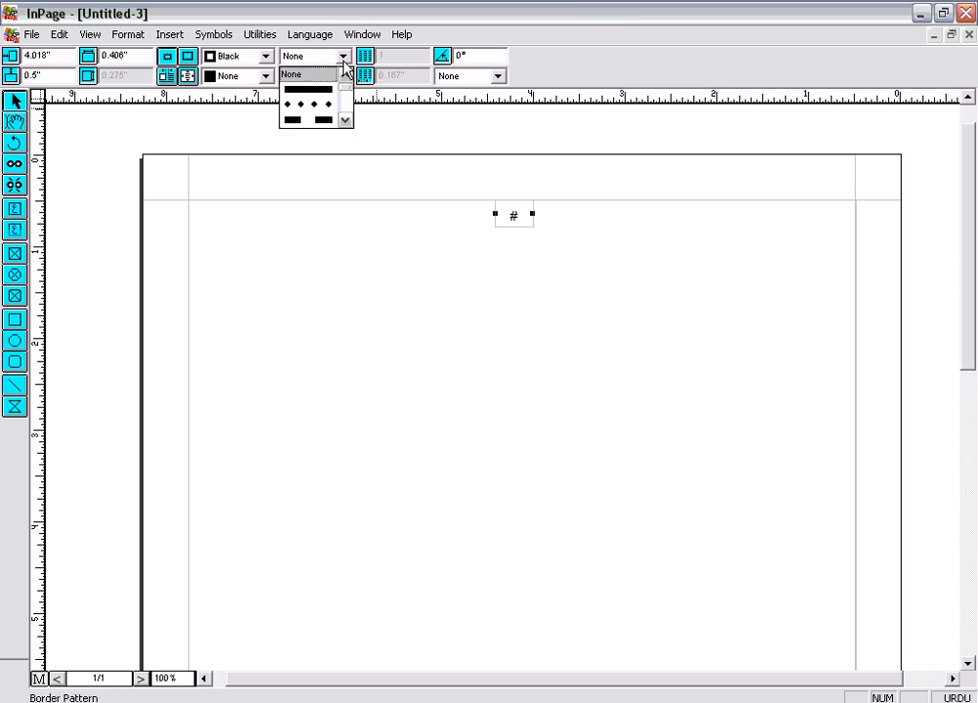
pyautogui.click(348, 119)
pyautogui.click(311, 104)
pyautogui.click(301, 259)
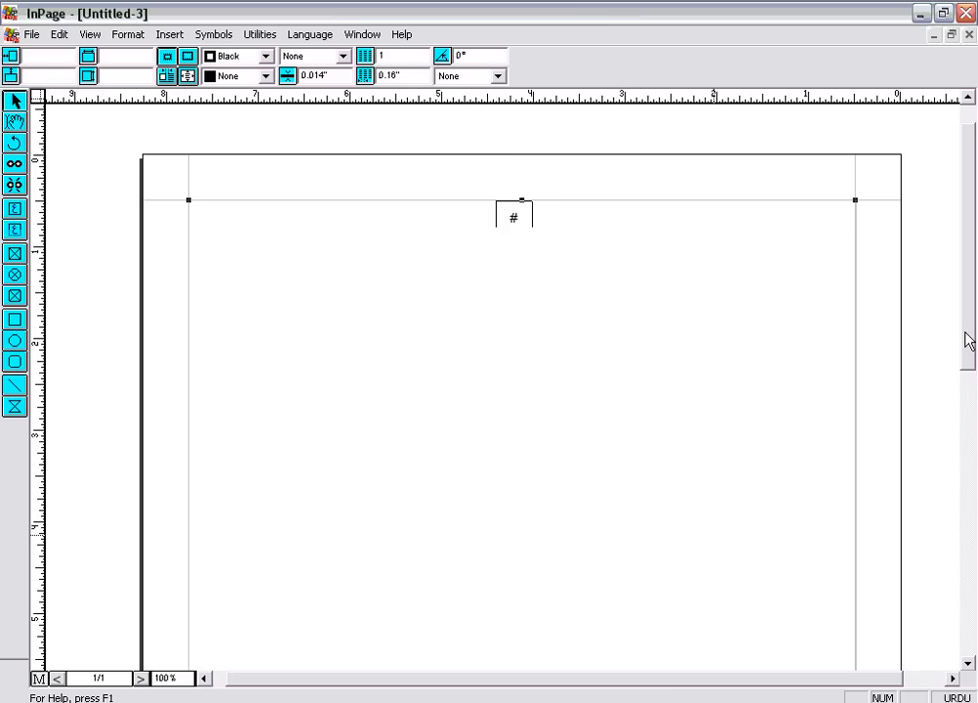
# Draw a title text box about 1.25" wide at the upper-left margin corner of the master page
pyautogui.moveTo(969, 339); pyautogui.dragTo(976, 634)
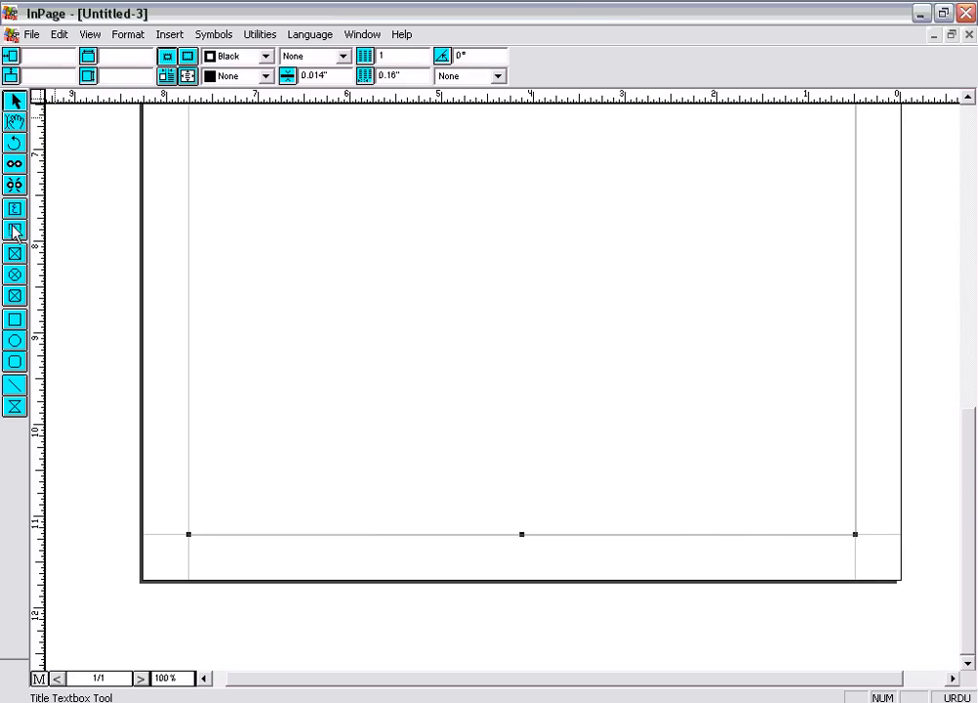
pyautogui.moveTo(971, 476); pyautogui.dragTo(960, 175)
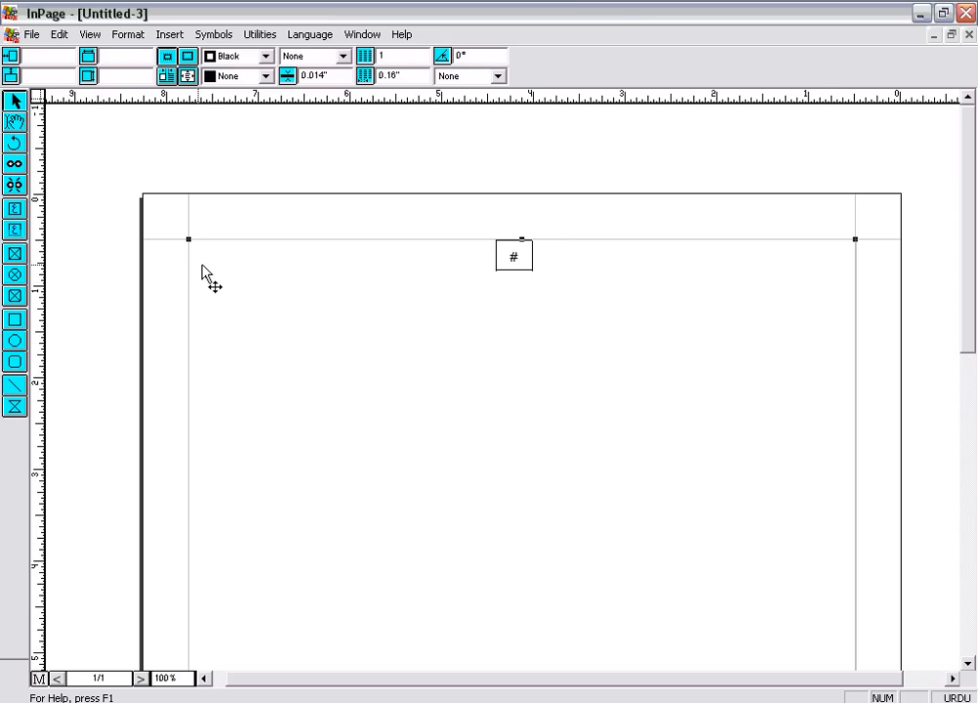
pyautogui.click(15, 229)
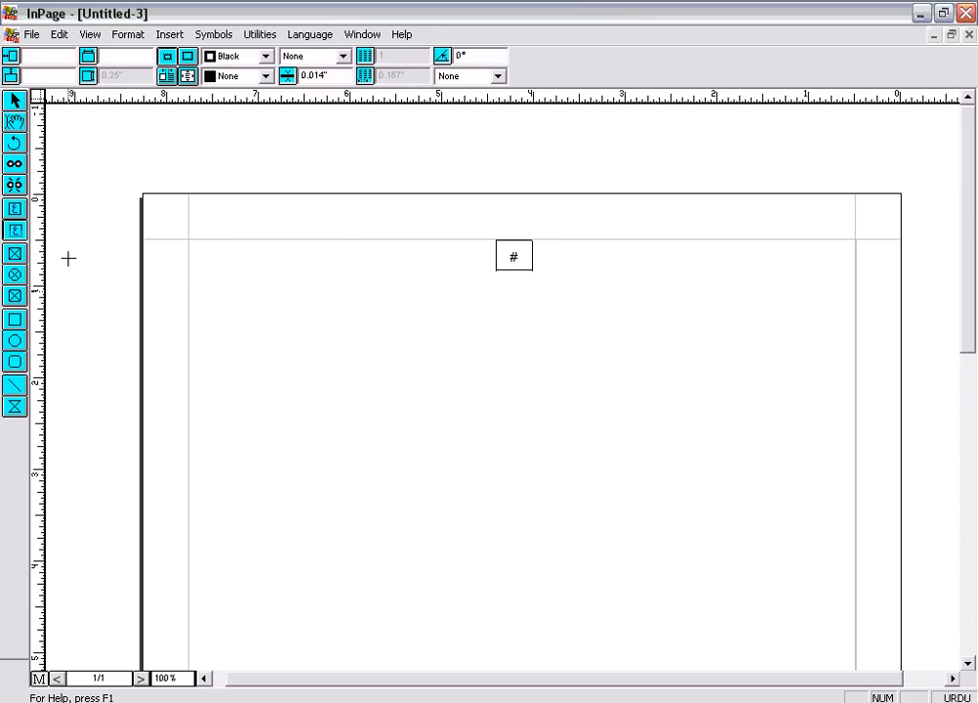
pyautogui.moveTo(195, 242); pyautogui.dragTo(302, 266)
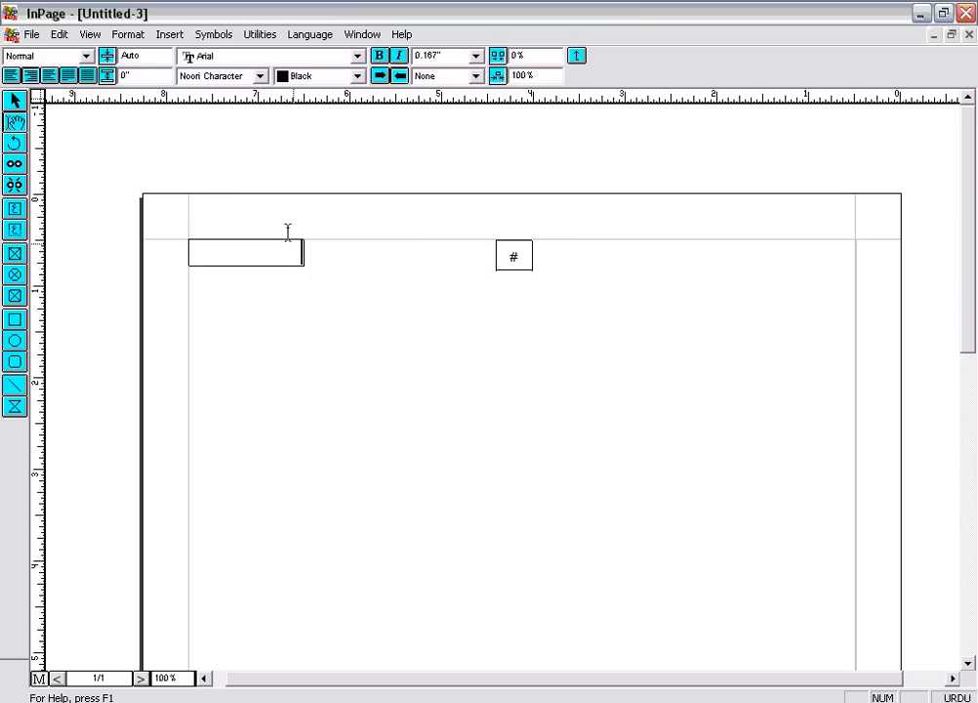
# Insert the date in the Urdu weekday format هفته۳/جنوری۲۰۰۹ into the new title text box
pyautogui.click(170, 36)
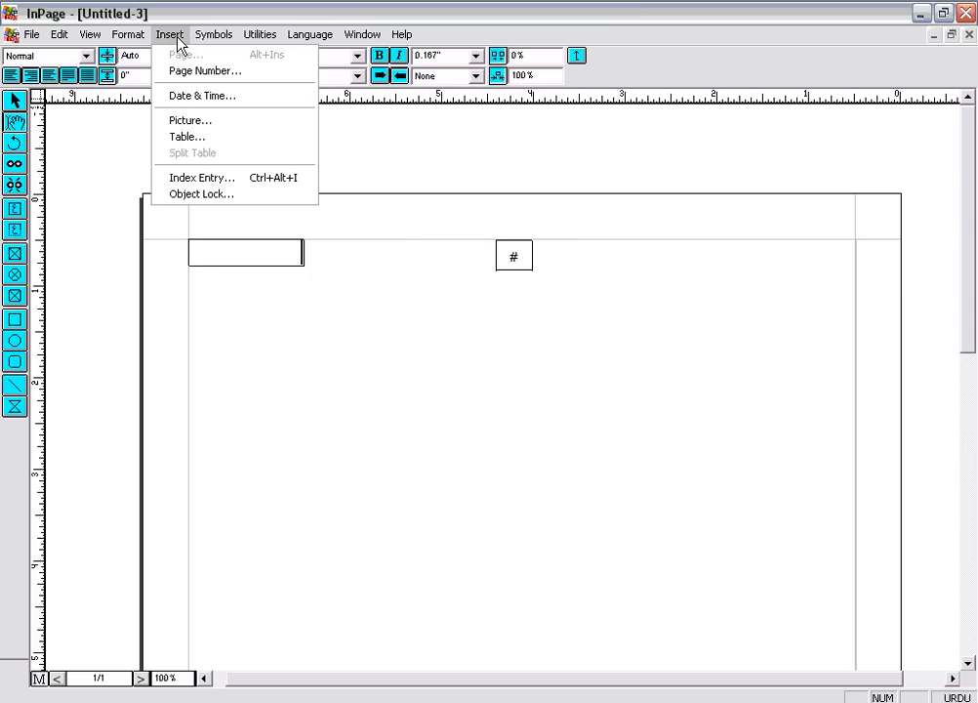
pyautogui.click(209, 99)
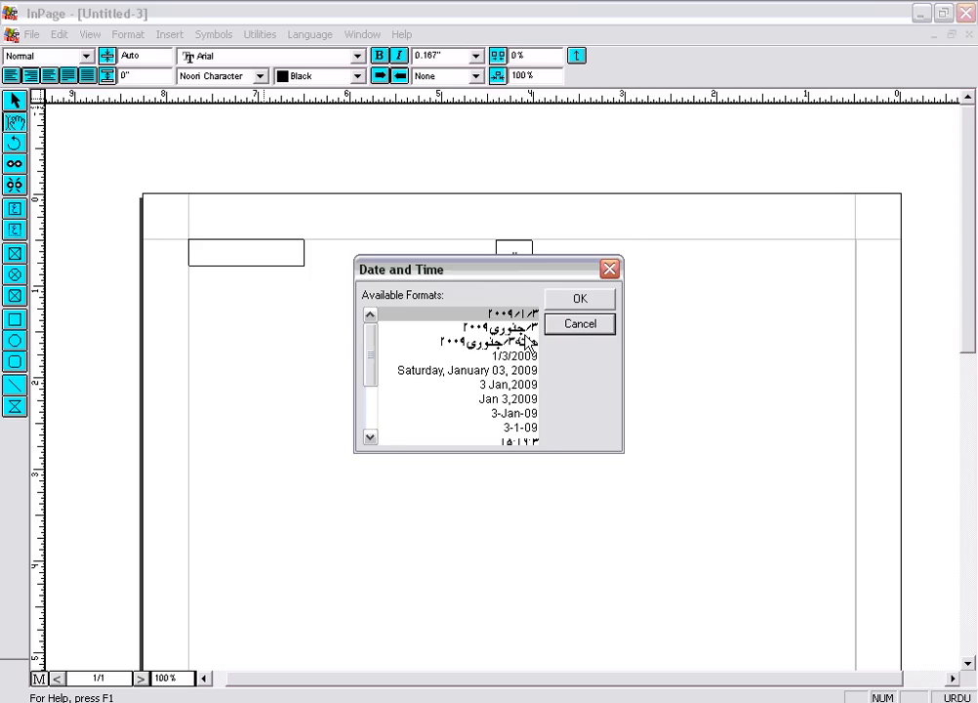
pyautogui.moveTo(376, 371)
pyautogui.mouseDown()
pyautogui.moveTo(378, 441)
pyautogui.moveTo(380, 357)
pyautogui.mouseUp()
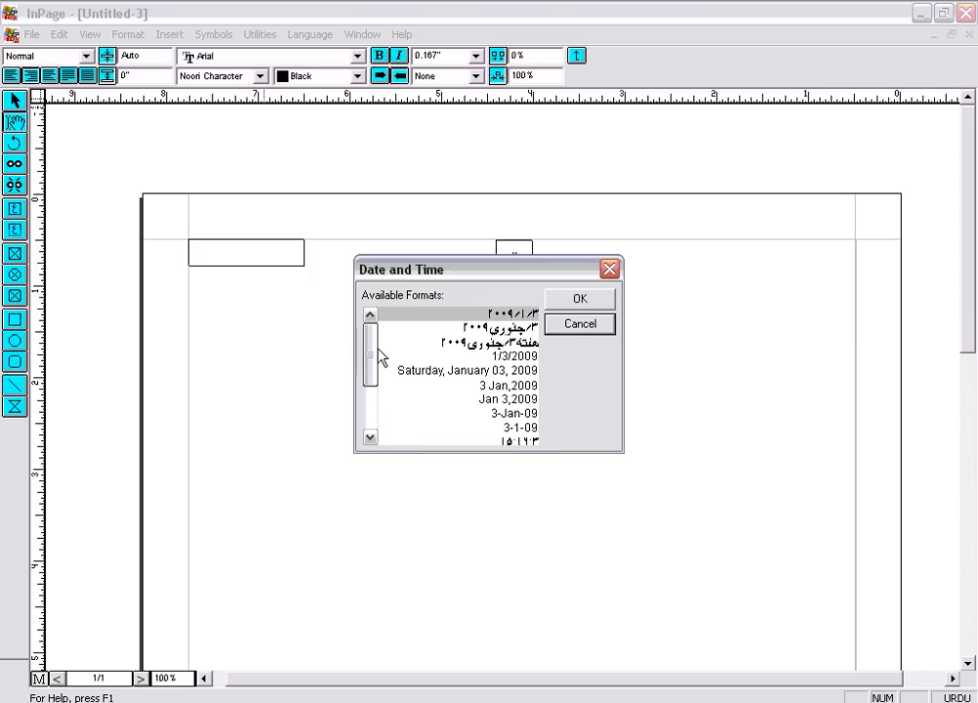
pyautogui.click(509, 341)
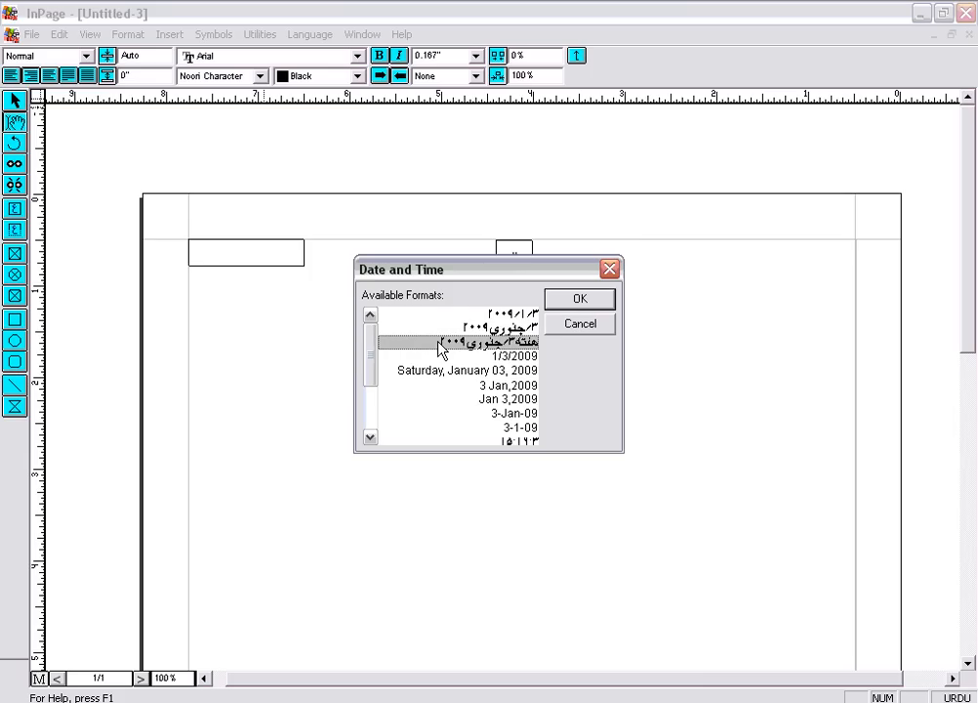
pyautogui.click(561, 311)
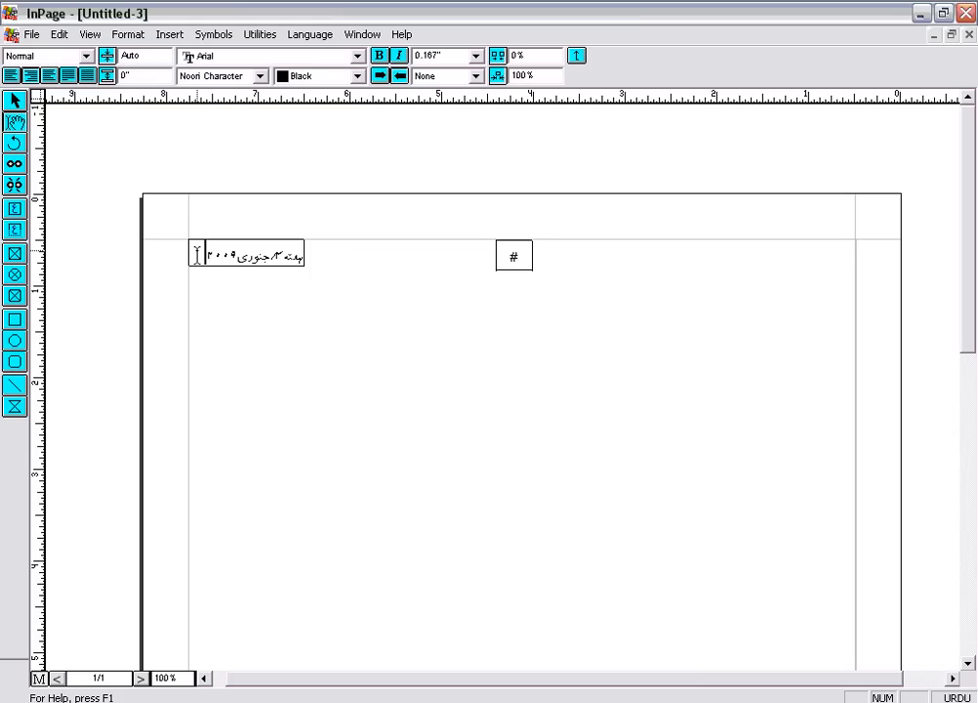
# Set the text colour of the whole date to Blue
pyautogui.moveTo(199, 254); pyautogui.dragTo(304, 253)
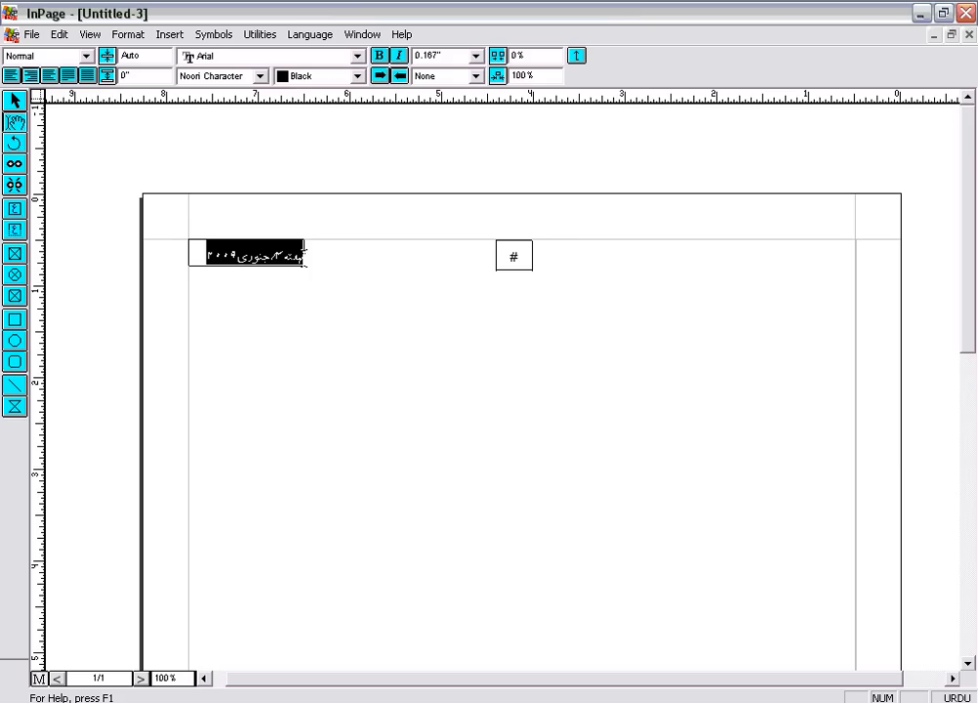
pyautogui.click(357, 77)
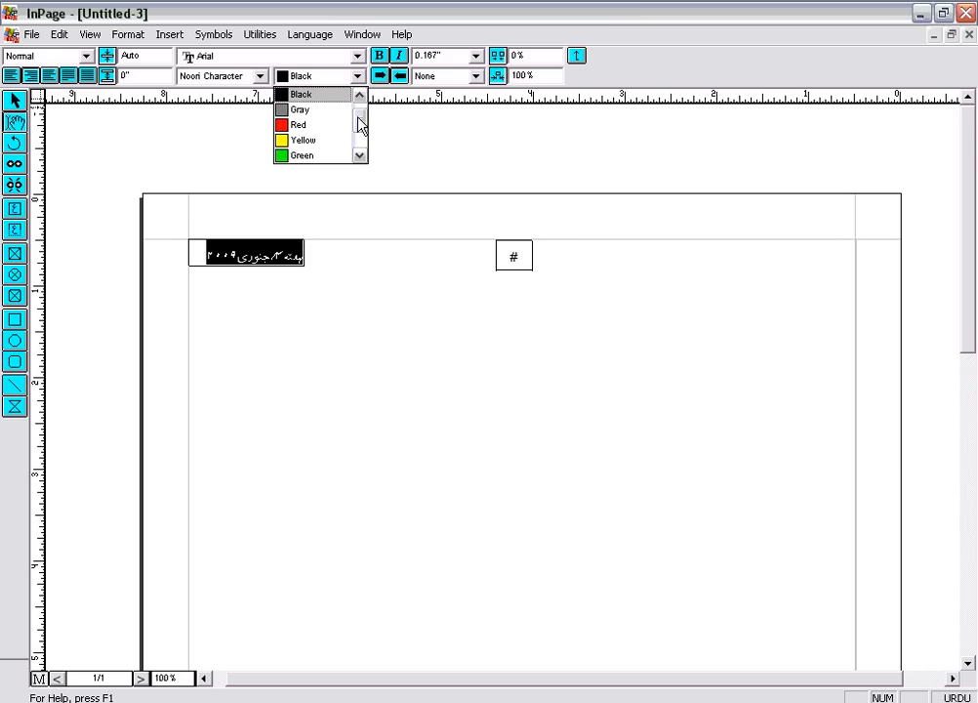
pyautogui.click(359, 155)
pyautogui.click(359, 155)
pyautogui.click(298, 137)
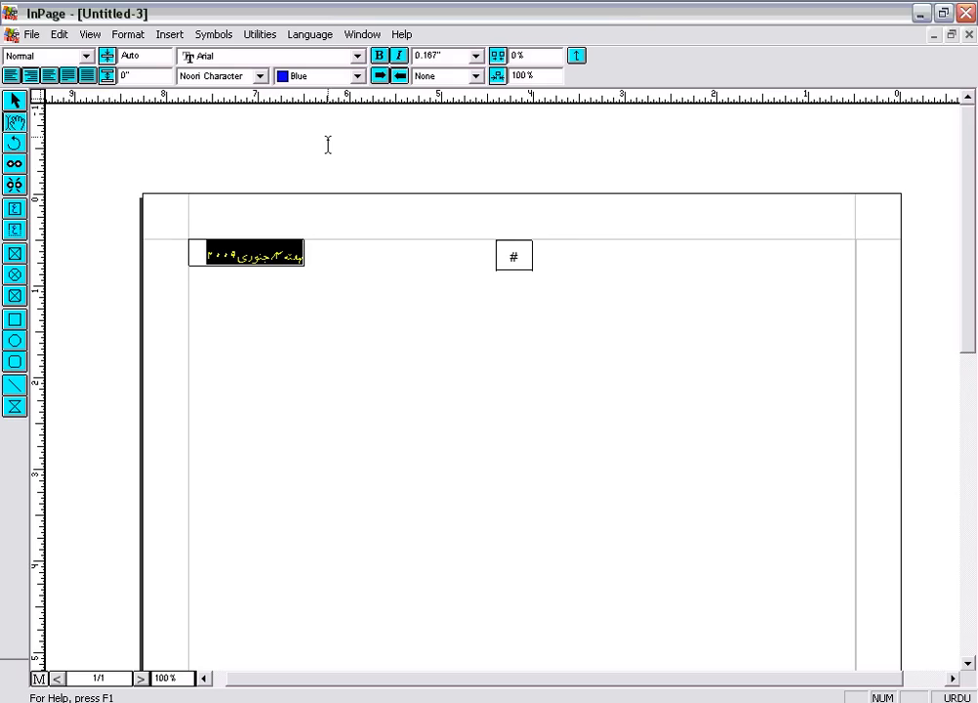
# Set the text colour of the page number marker (#) to Blue
pyautogui.click(509, 255)
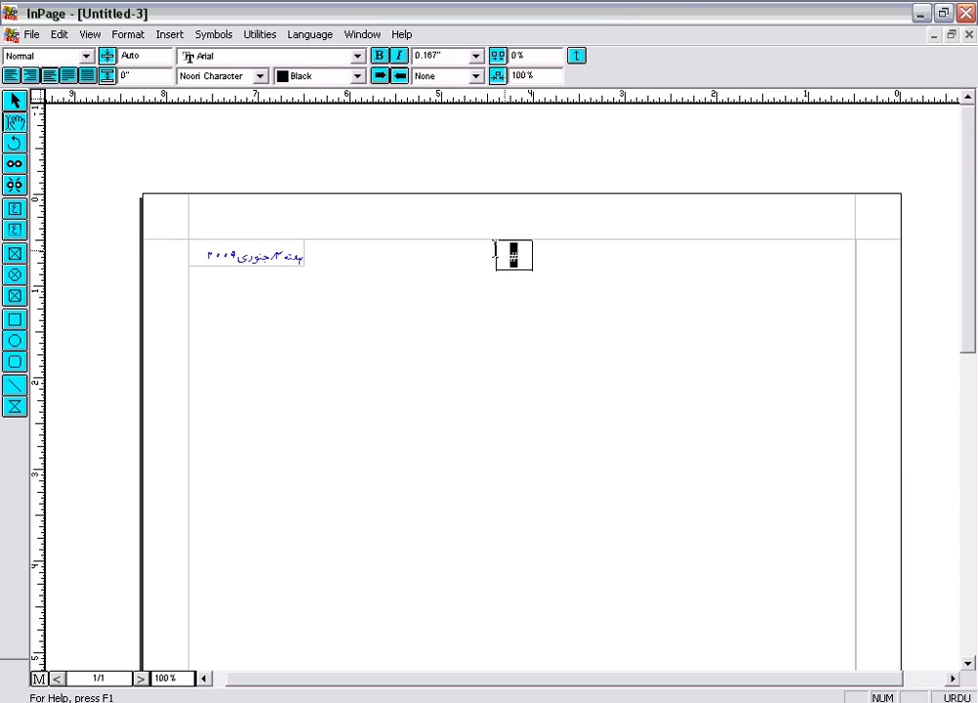
pyautogui.click(357, 76)
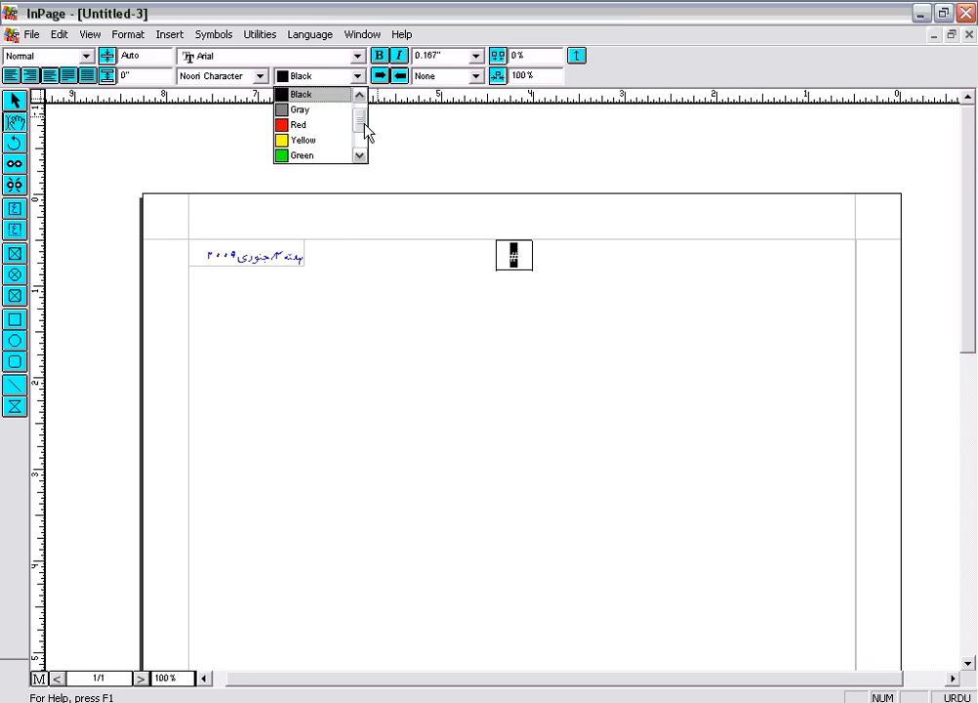
pyautogui.click(359, 155)
pyautogui.click(359, 155)
pyautogui.click(359, 155)
pyautogui.click(322, 141)
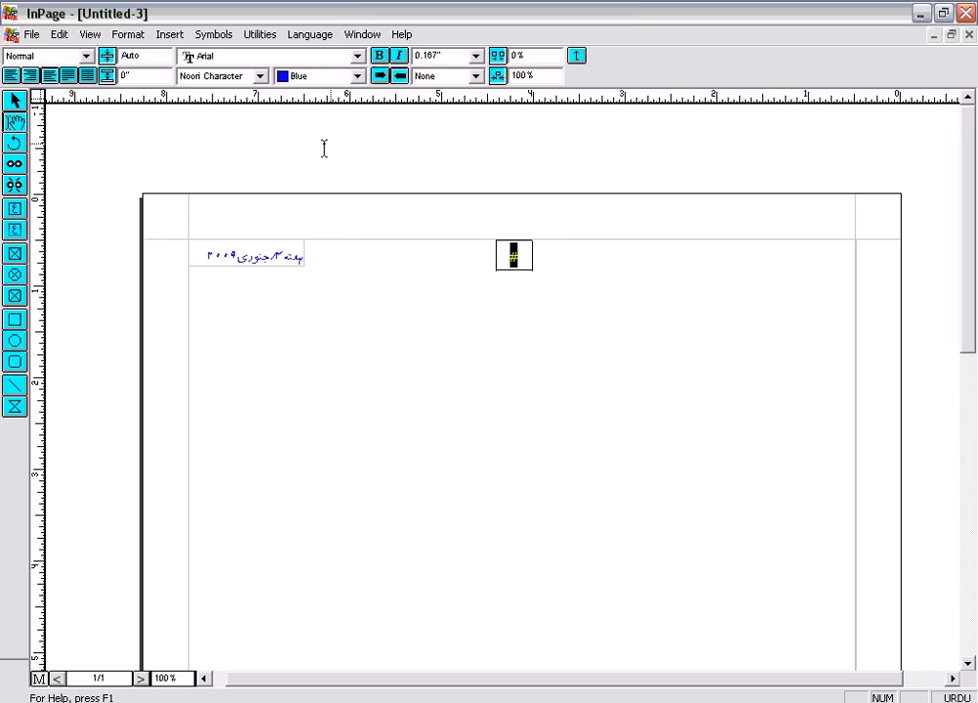
# Leave the master page and place the text cursor in the main text box of page 1
pyautogui.click(15, 100)
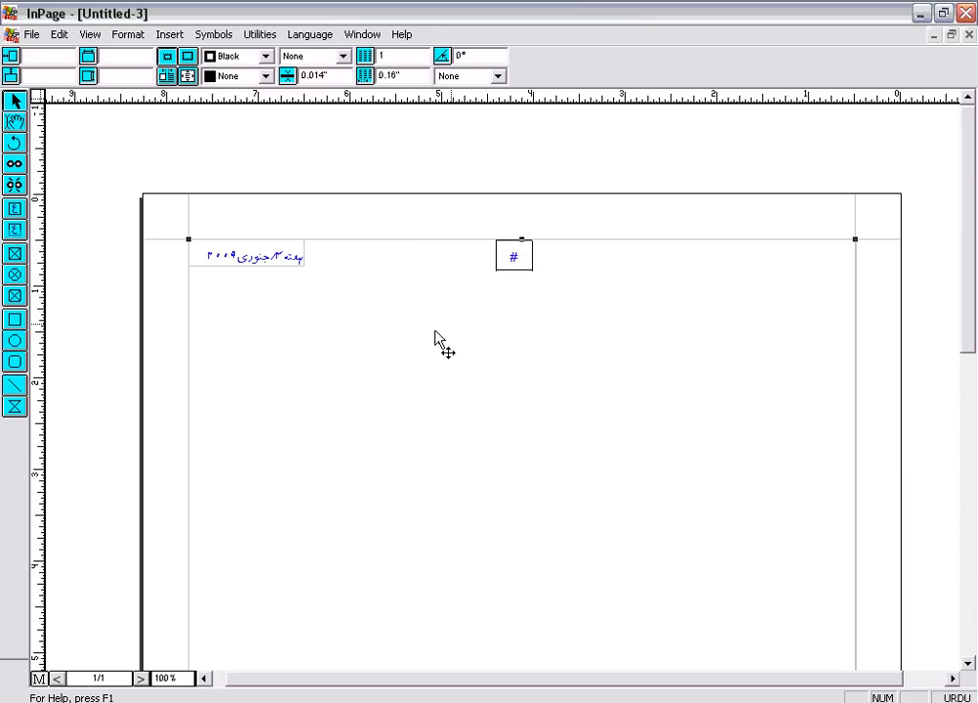
pyautogui.click(406, 462)
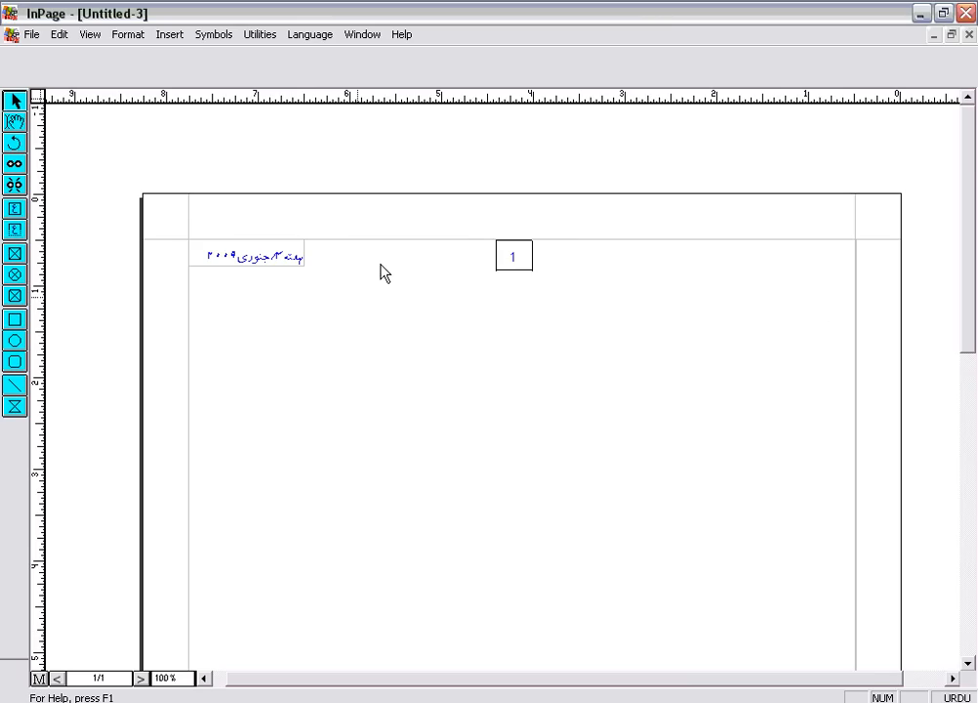
pyautogui.click(17, 120)
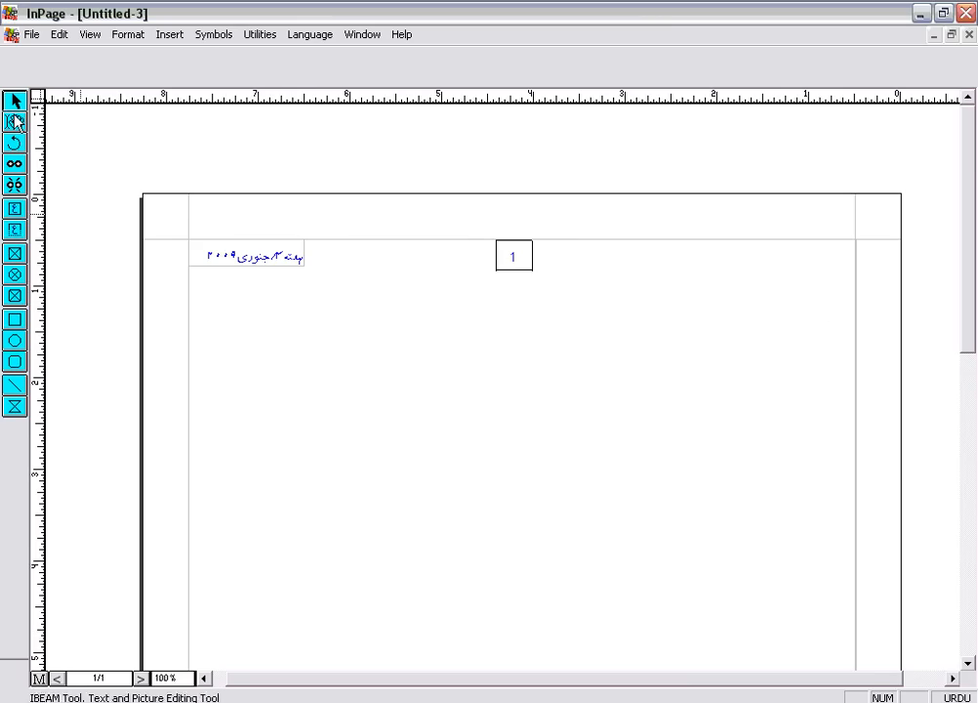
pyautogui.click(834, 310)
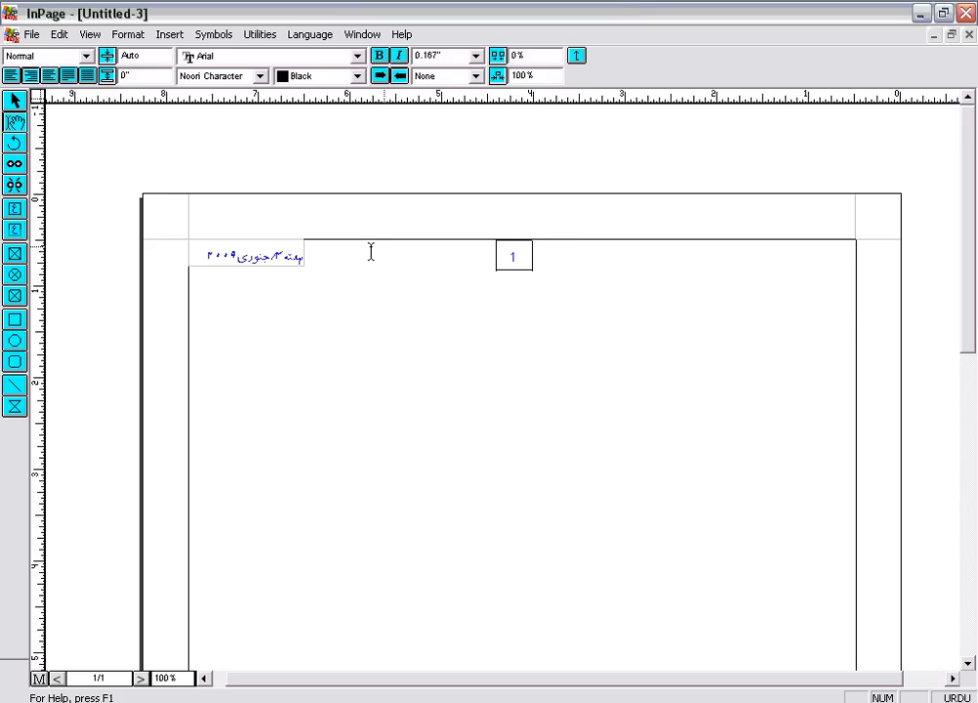
# Return to the master page and move the page number box and the date box up to a vertical position of about 0.225"
pyautogui.click(37, 679)
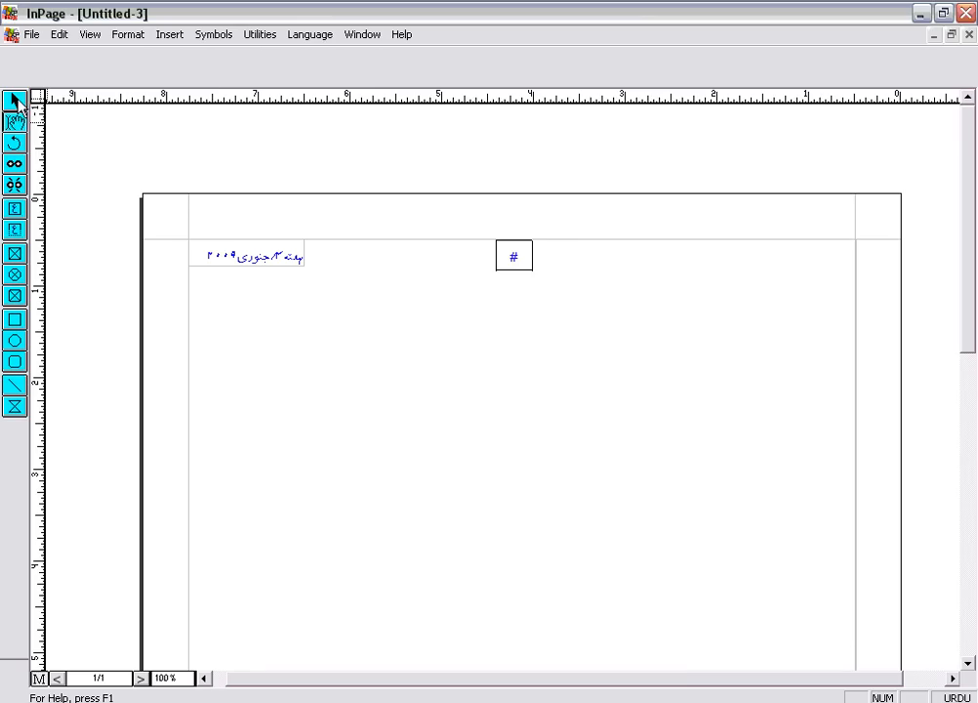
pyautogui.click(14, 100)
pyautogui.click(515, 259)
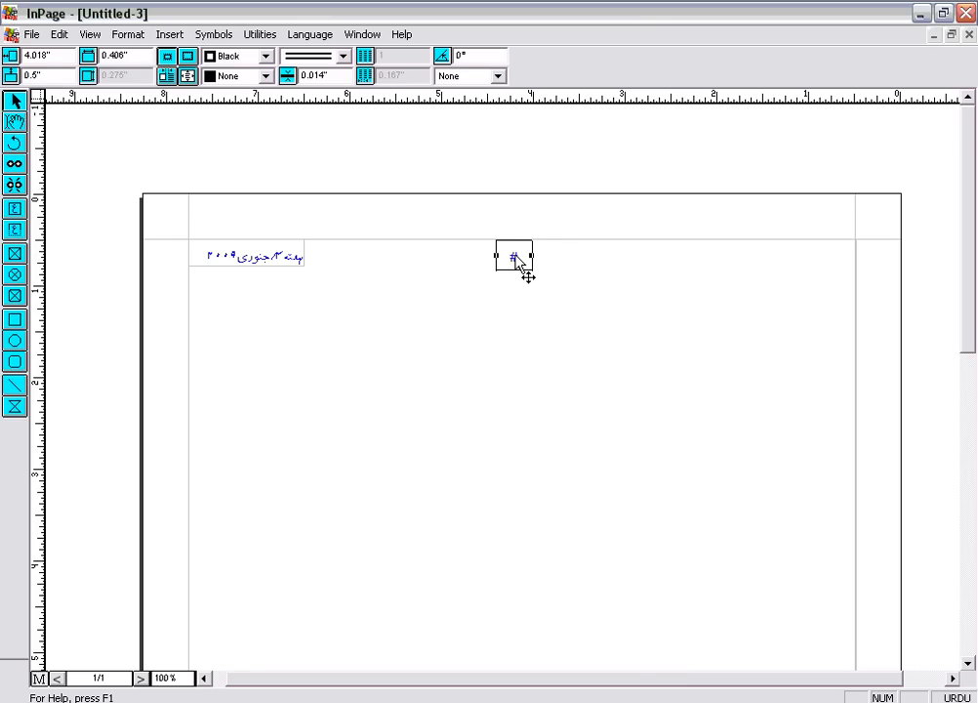
pyautogui.moveTo(515, 258); pyautogui.dragTo(514, 233)
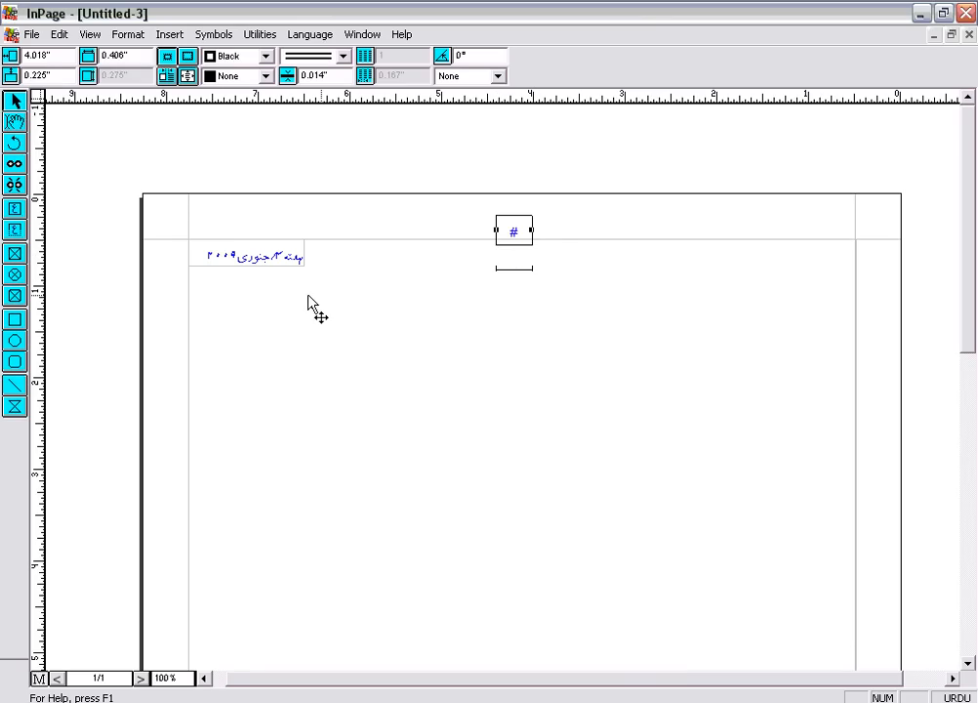
pyautogui.click(253, 263)
pyautogui.moveTo(252, 259); pyautogui.dragTo(253, 236)
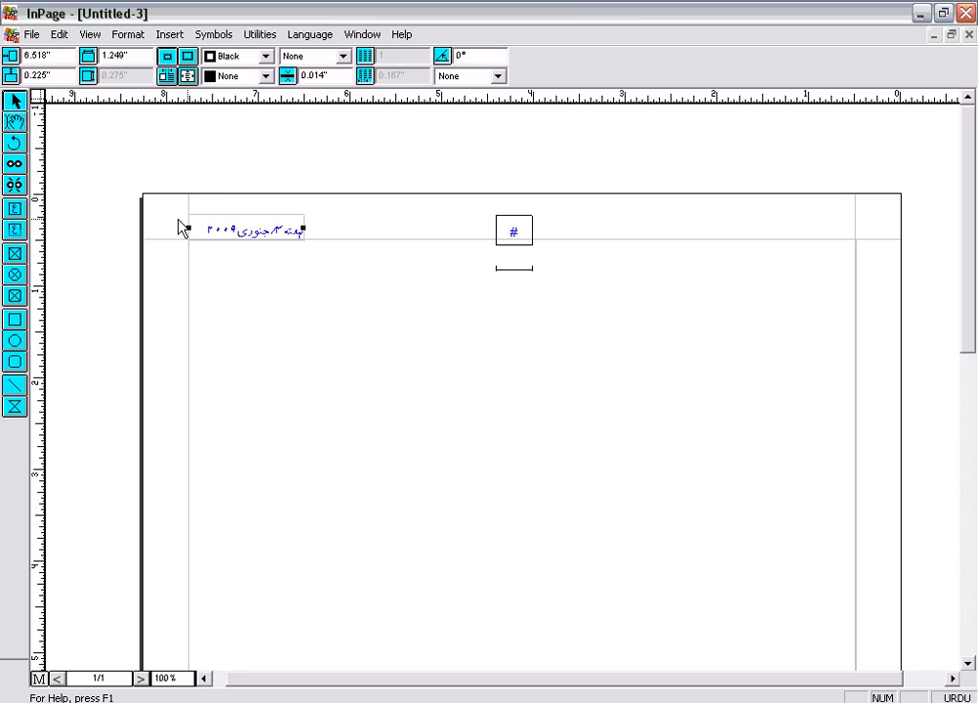
# Lower the date and page number boxes onto the top margin line at about 0.33" and return to page 1's main text box
pyautogui.moveTo(267, 232); pyautogui.dragTo(268, 247)
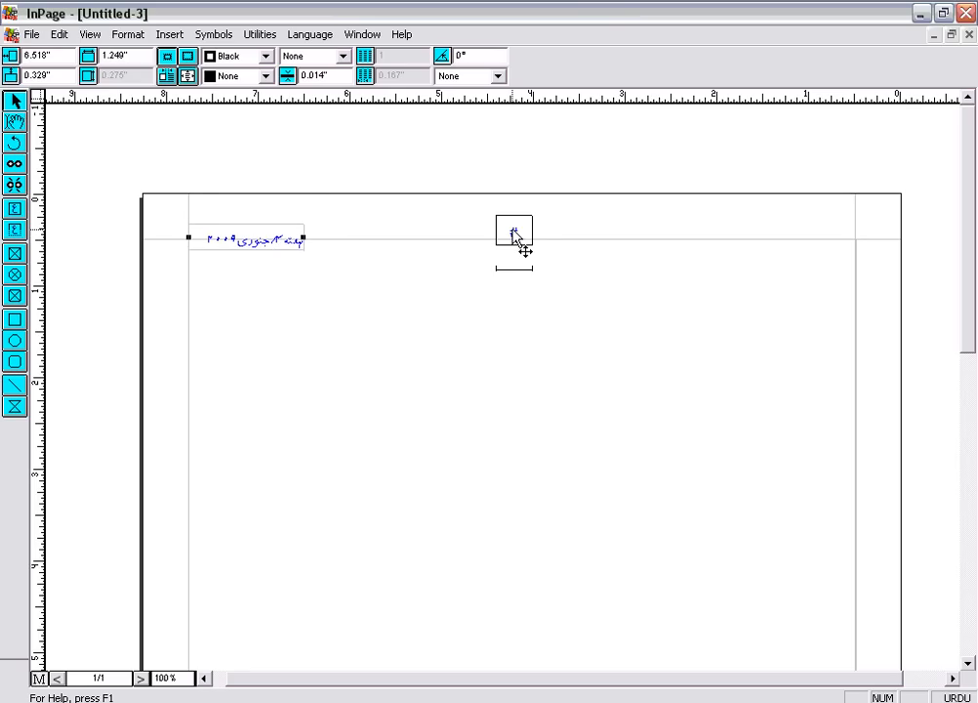
pyautogui.click(517, 246)
pyautogui.moveTo(514, 237); pyautogui.dragTo(513, 248)
pyautogui.click(39, 677)
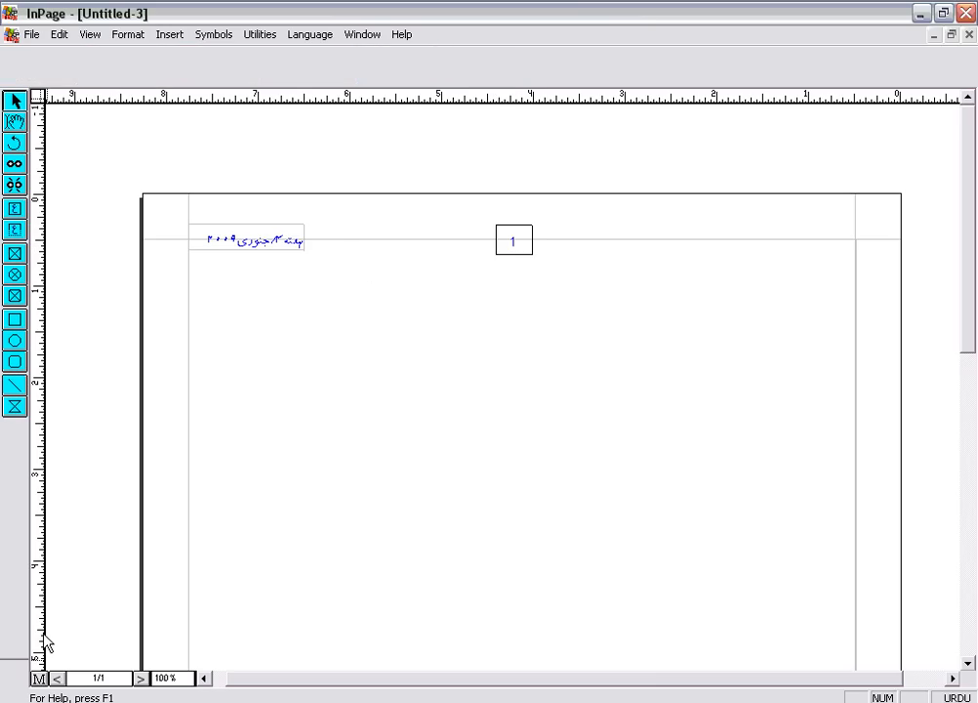
pyautogui.click(735, 313)
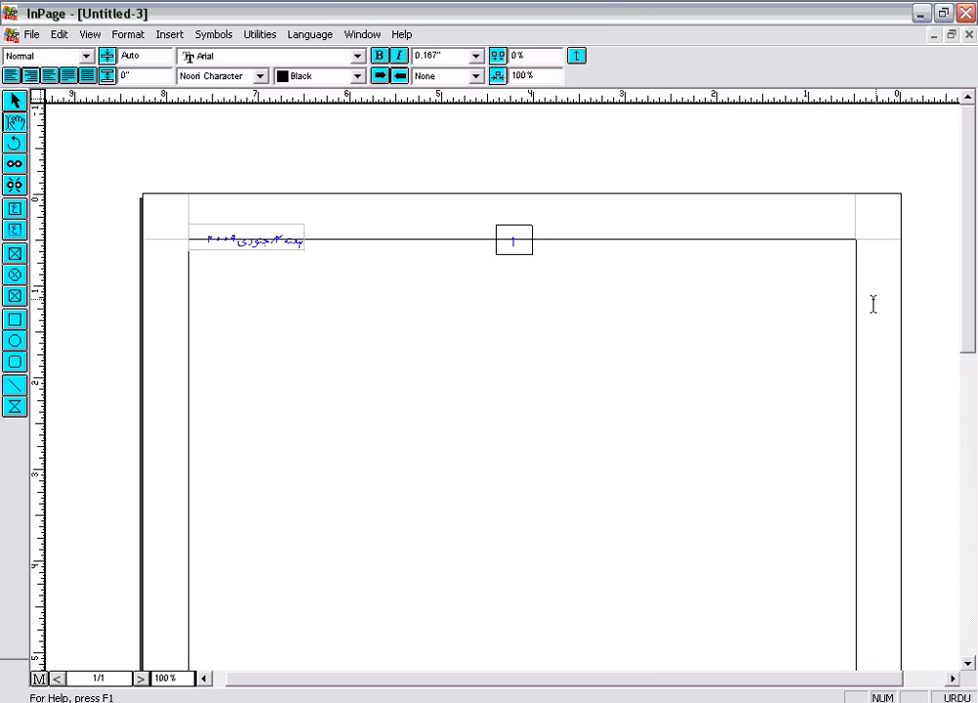